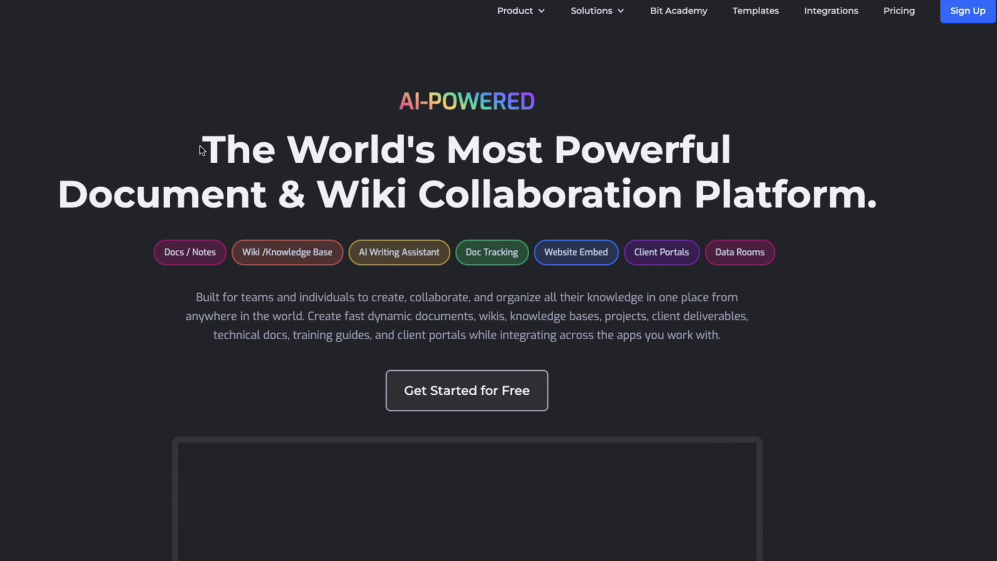
# - Highlight the landing page headline, AI-POWERED tagline, and feature labels from Wiki to Data Rooms
pyautogui.moveTo(202, 151); pyautogui.dragTo(978, 221)
pyautogui.moveTo(402, 104); pyautogui.dragTo(571, 115)
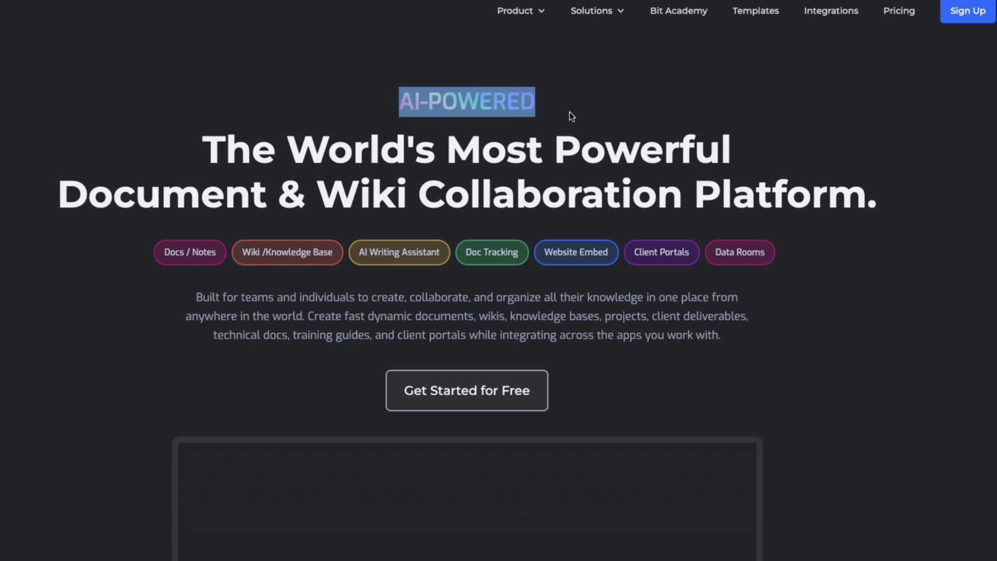
pyautogui.scroll(-1, 131, 275)
pyautogui.click(180, 228)
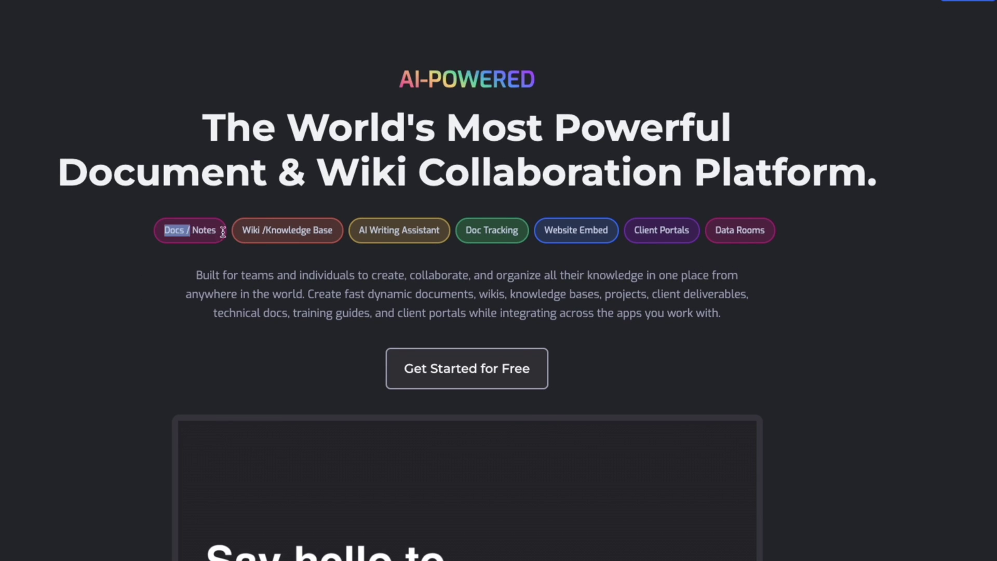
pyautogui.moveTo(241, 232); pyautogui.dragTo(311, 234)
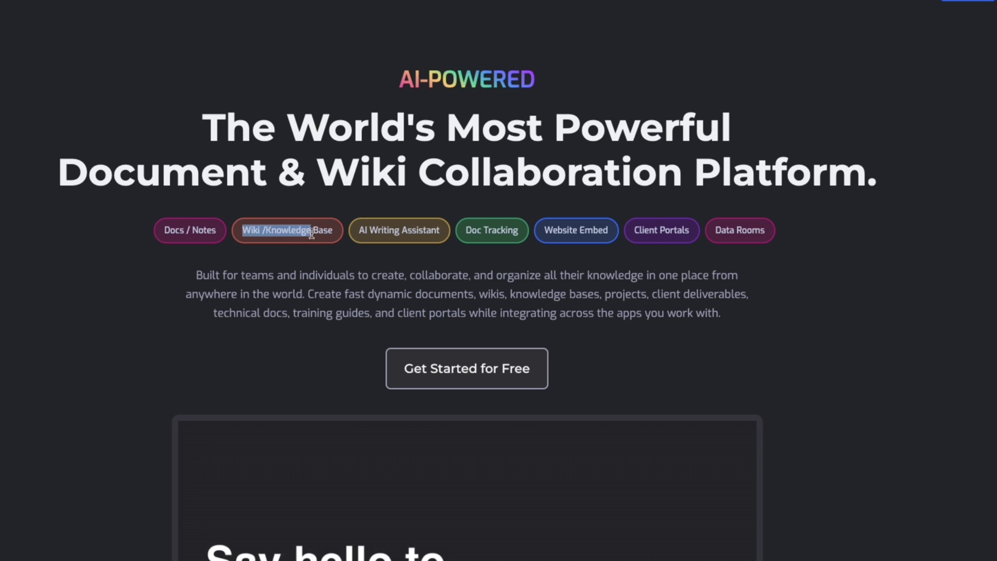
pyautogui.click(355, 246)
pyautogui.moveTo(382, 235); pyautogui.dragTo(449, 245)
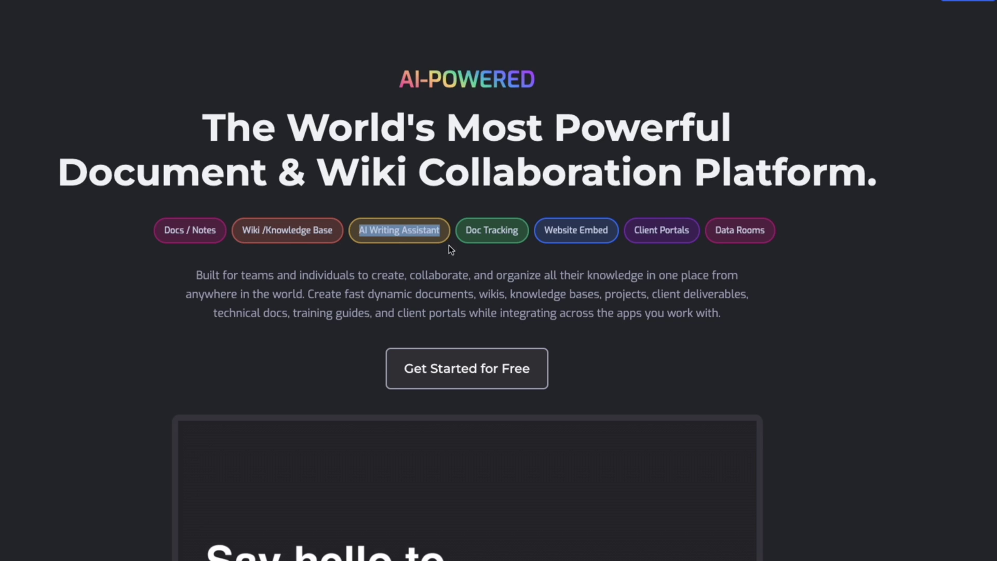
pyautogui.click(468, 245)
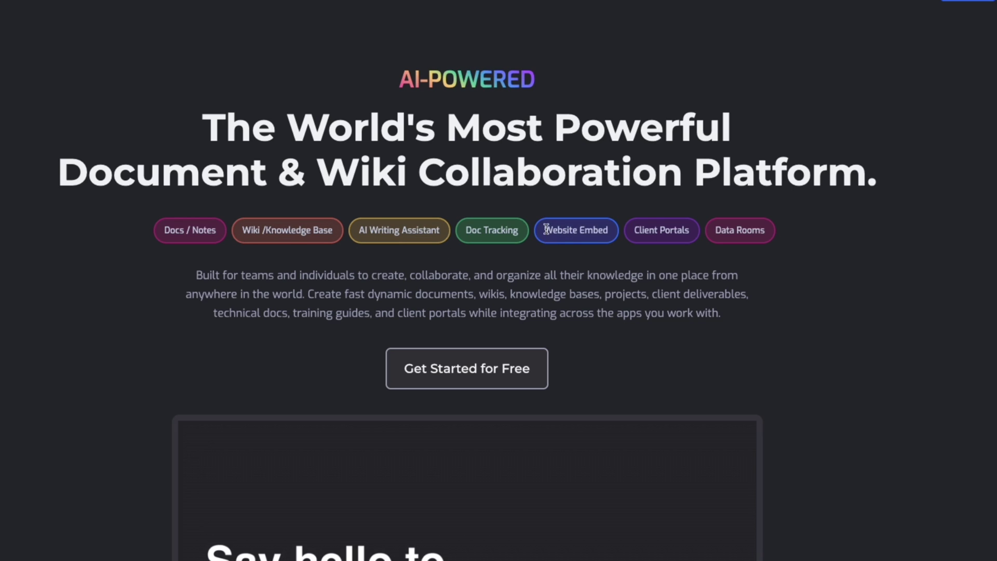
pyautogui.moveTo(546, 229); pyautogui.dragTo(610, 235)
pyautogui.click(640, 256)
pyautogui.moveTo(633, 229); pyautogui.dragTo(777, 246)
pyautogui.click(713, 273)
pyautogui.click(776, 272)
pyautogui.scroll(-6, 656, 320)
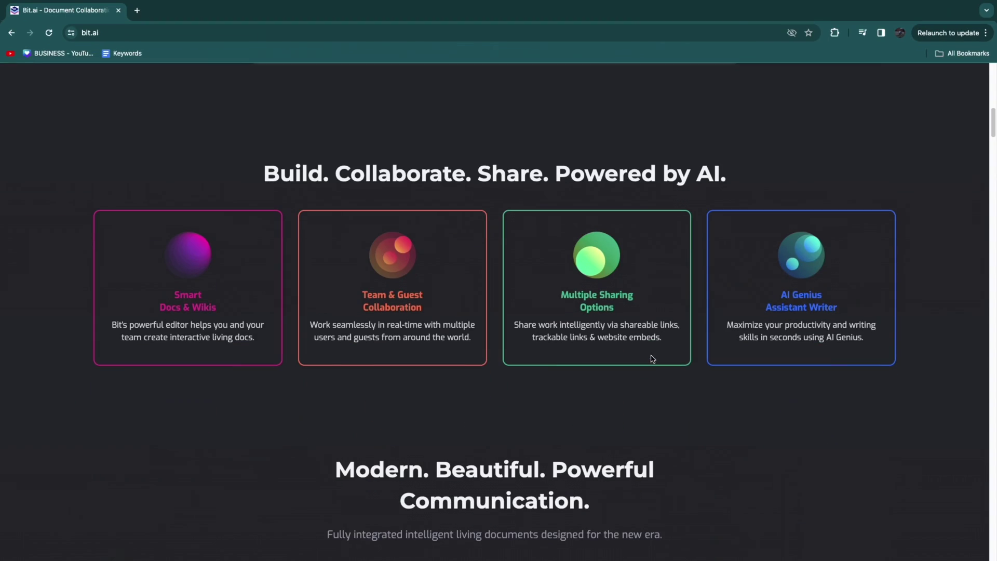
pyautogui.scroll(4, 452, 247)
pyautogui.scroll(-4, 261, 325)
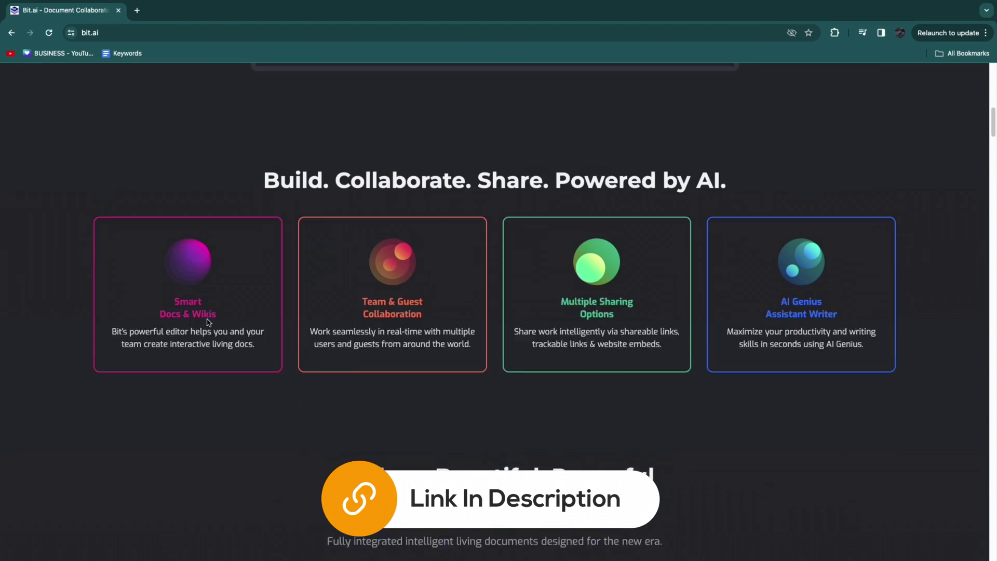
pyautogui.scroll(-2, 202, 315)
pyautogui.scroll(10, 203, 316)
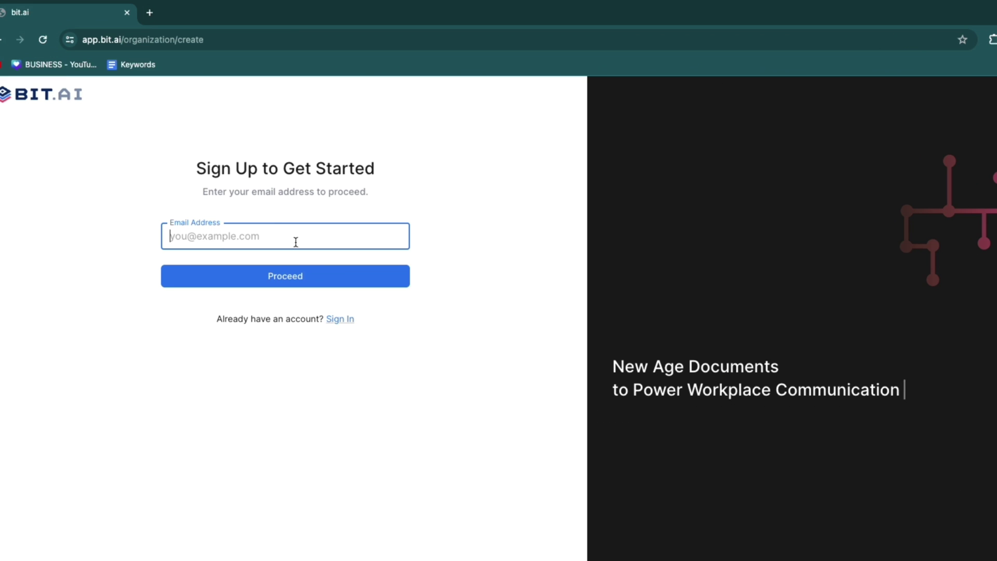
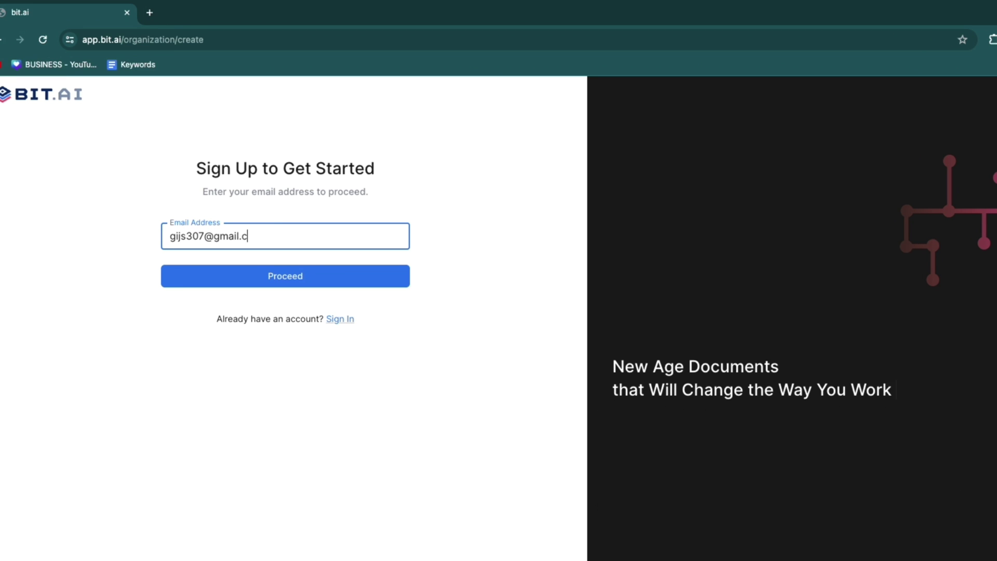
# - Sign up with your e-mail address and paste the emailed verification code
pyautogui.click(240, 272)
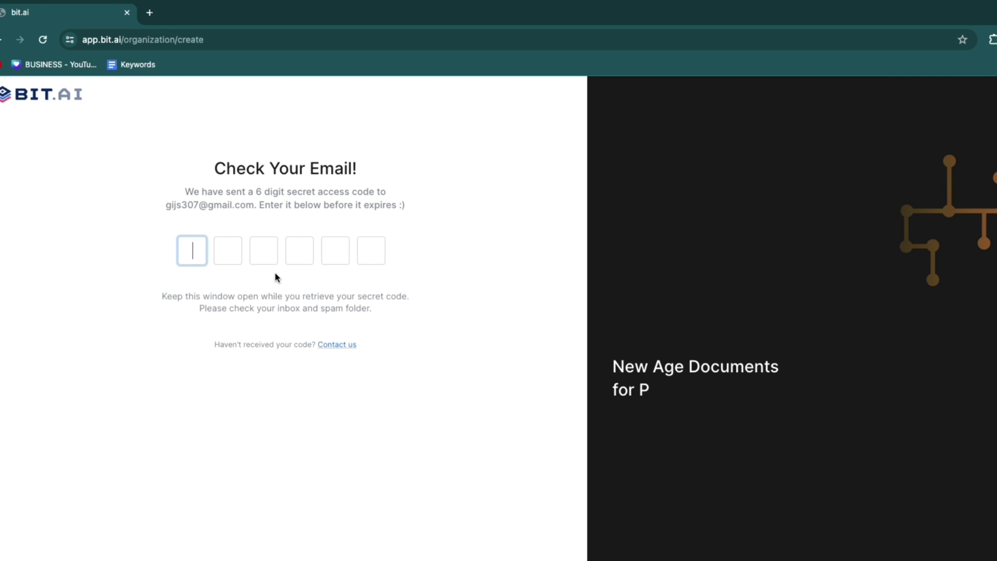
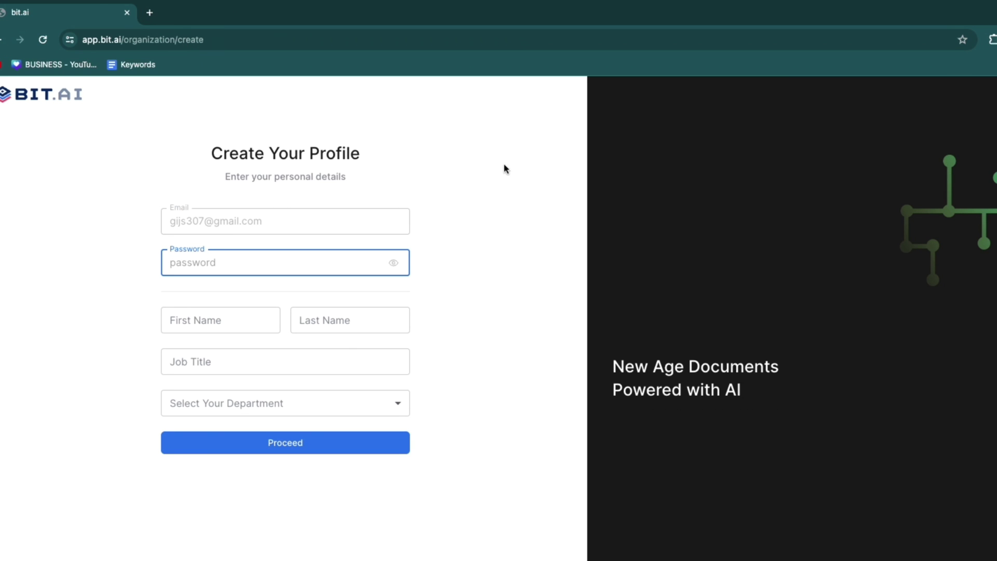
# - Fill in the profile details and choose Marketing as the department
pyautogui.moveTo(209, 154); pyautogui.dragTo(369, 162)
pyautogui.click(309, 188)
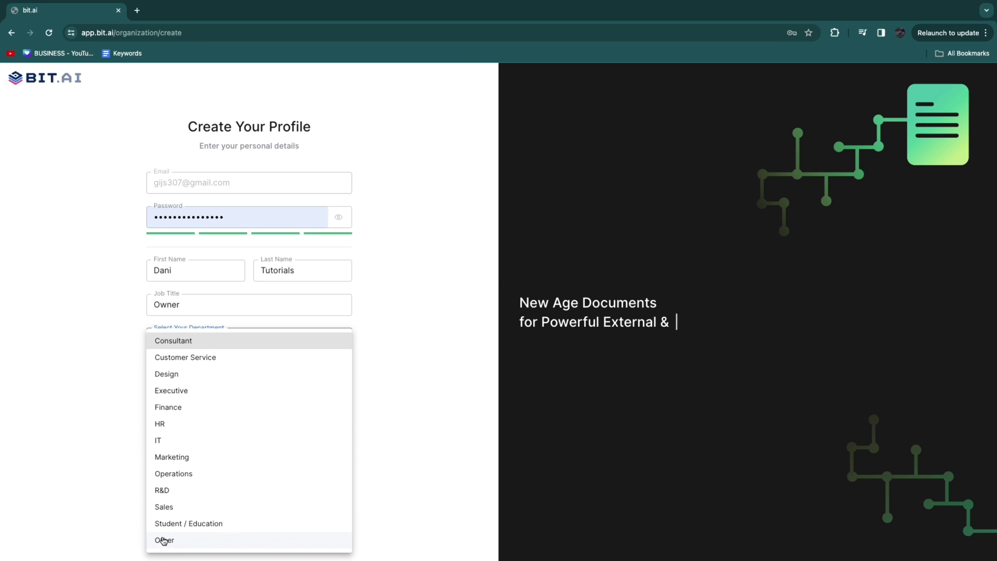
pyautogui.click(183, 461)
# - Submit the profile, enter the organization name and subdomain, and create the account
pyautogui.click(274, 373)
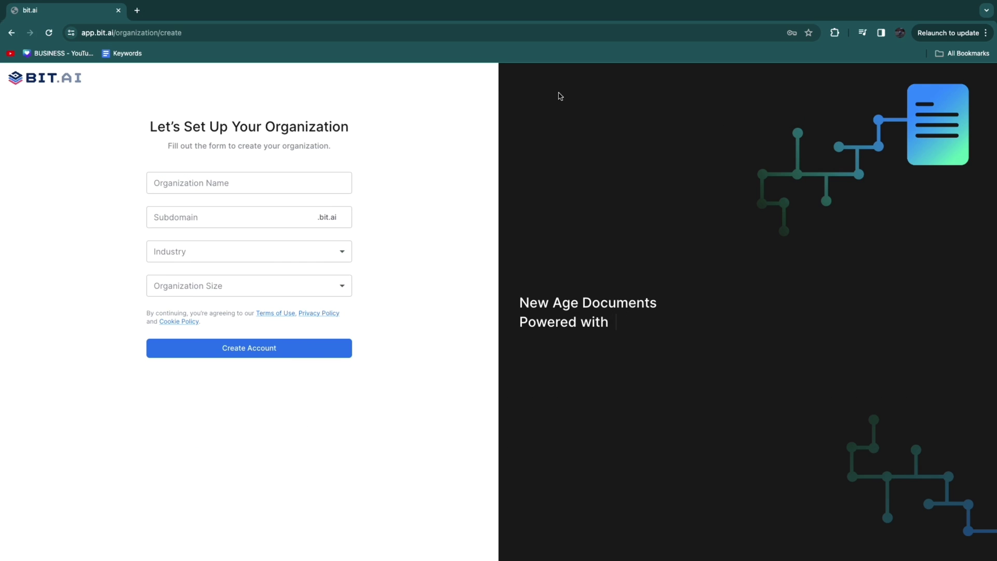
pyautogui.moveTo(149, 127); pyautogui.dragTo(349, 125)
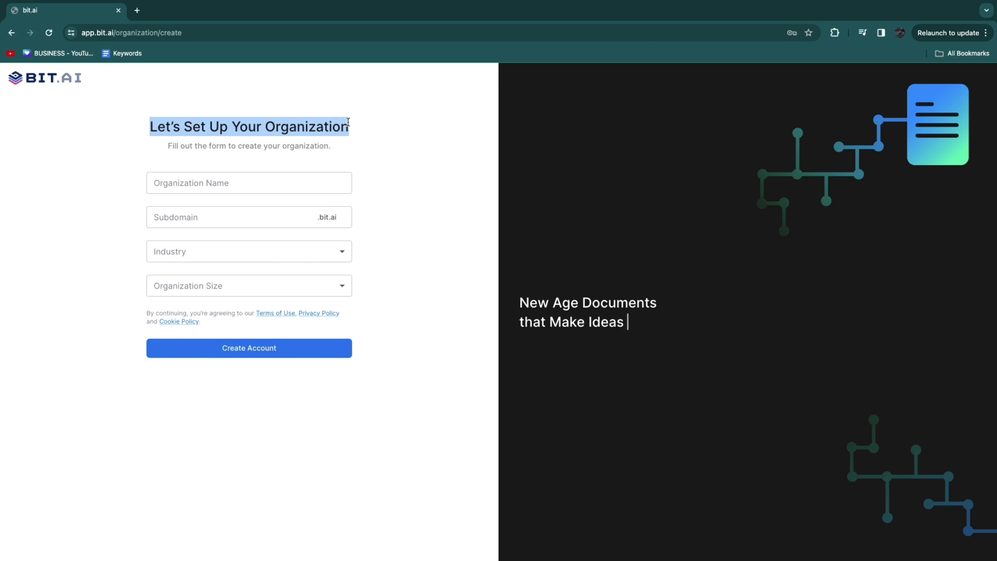
pyautogui.click(267, 155)
pyautogui.click(147, 182)
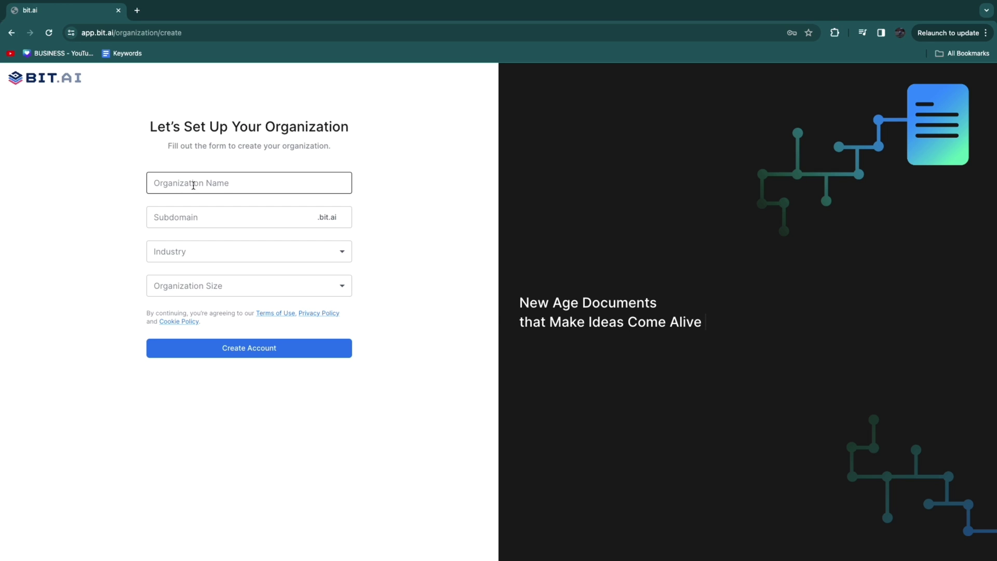
pyautogui.click(151, 218)
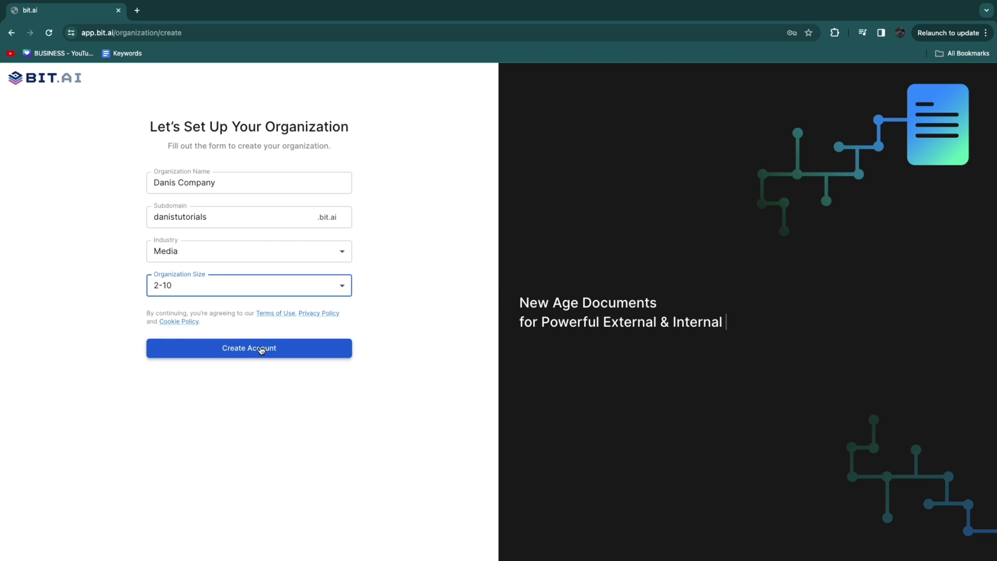
pyautogui.click(260, 353)
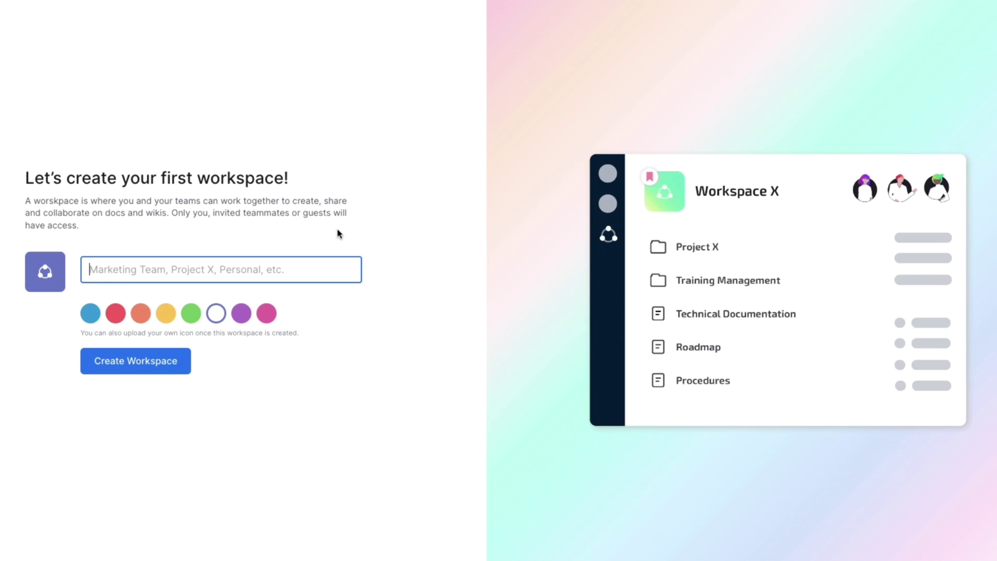
# - Try several icon colours, settle on blue, and create the workspace named 'Marketing'
pyautogui.click(116, 313)
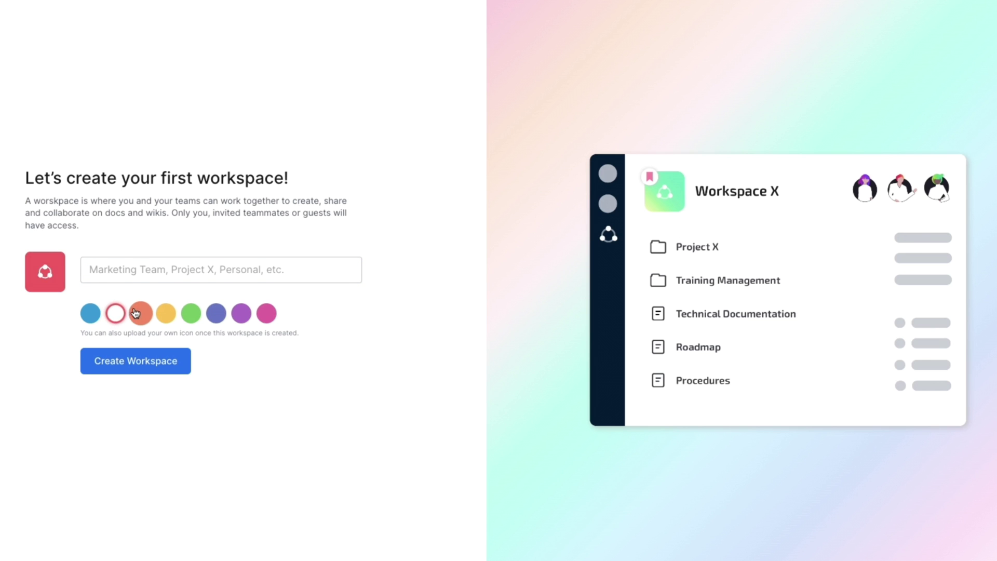
pyautogui.click(140, 313)
pyautogui.click(165, 313)
pyautogui.click(191, 314)
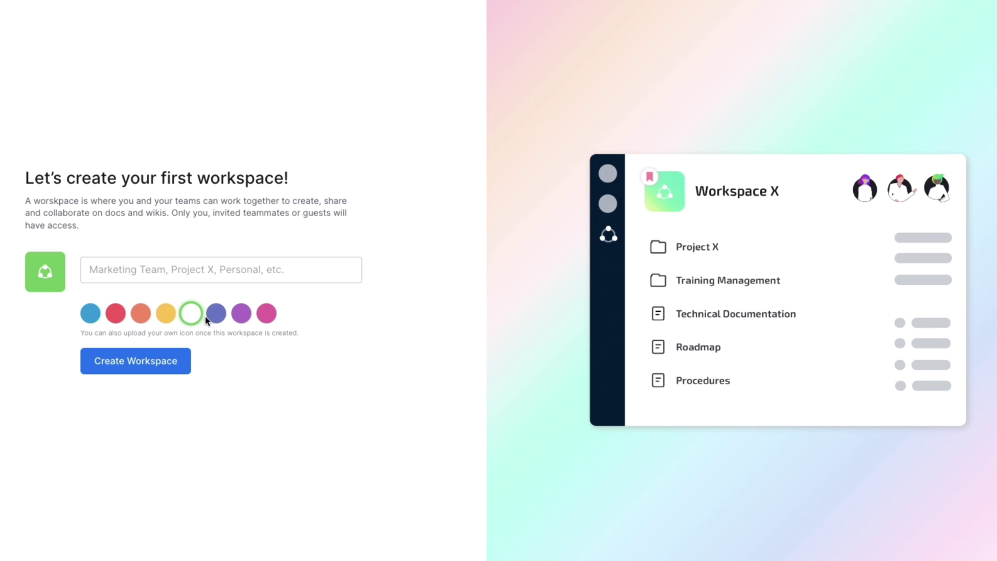
pyautogui.click(99, 275)
pyautogui.click(91, 313)
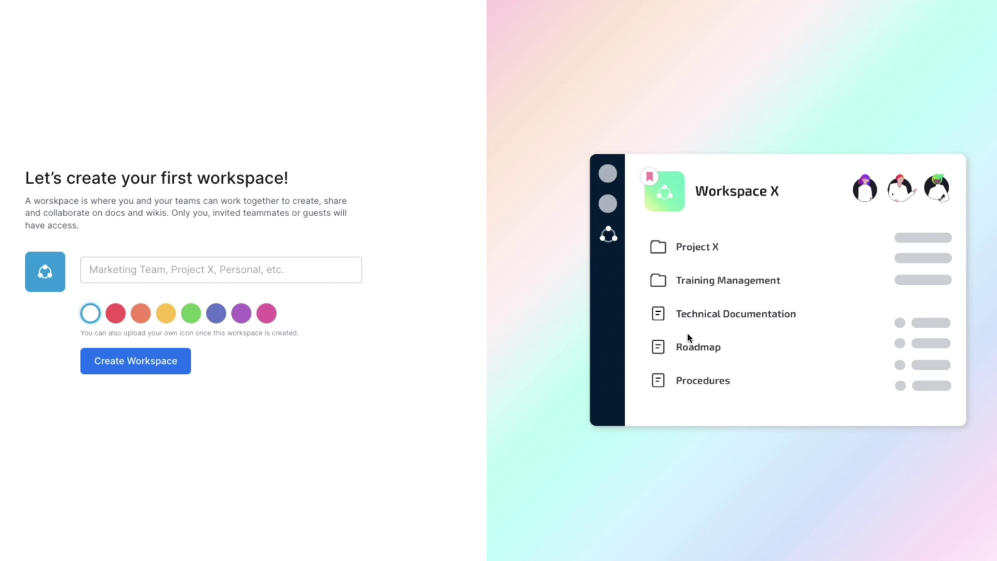
pyautogui.hotkey('shift', 'Tab')
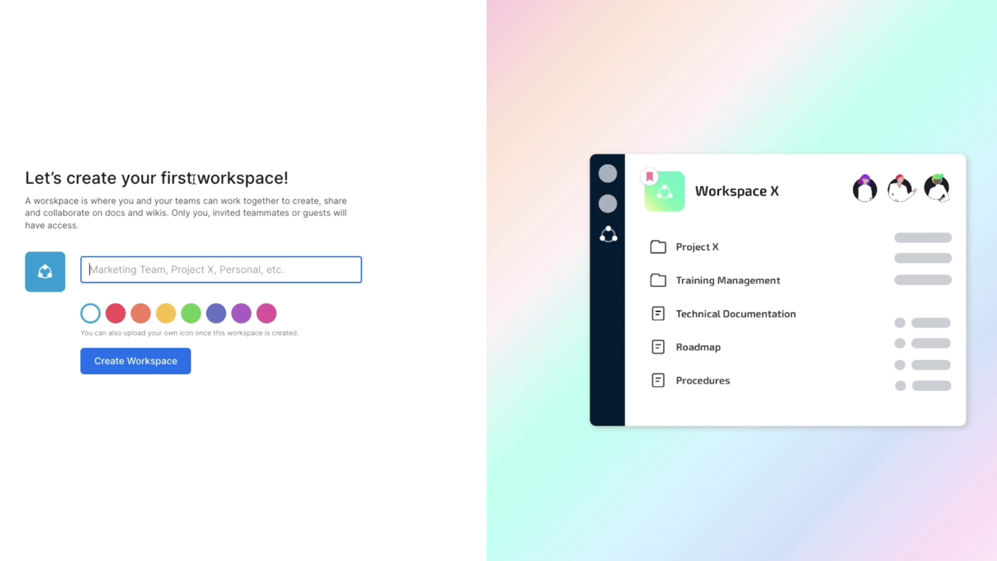
pyautogui.write('Mar')
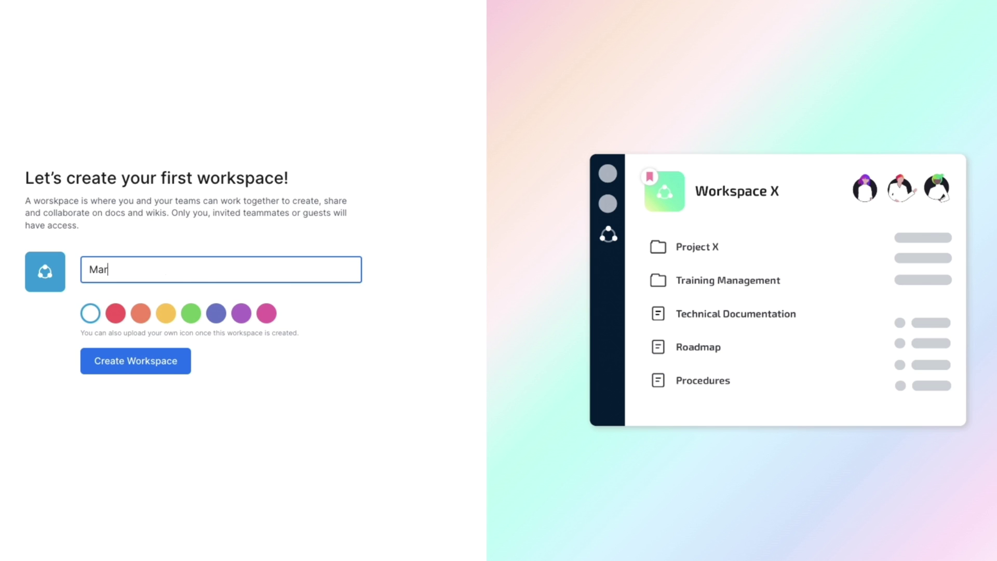
pyautogui.write('keting')
pyautogui.click(125, 364)
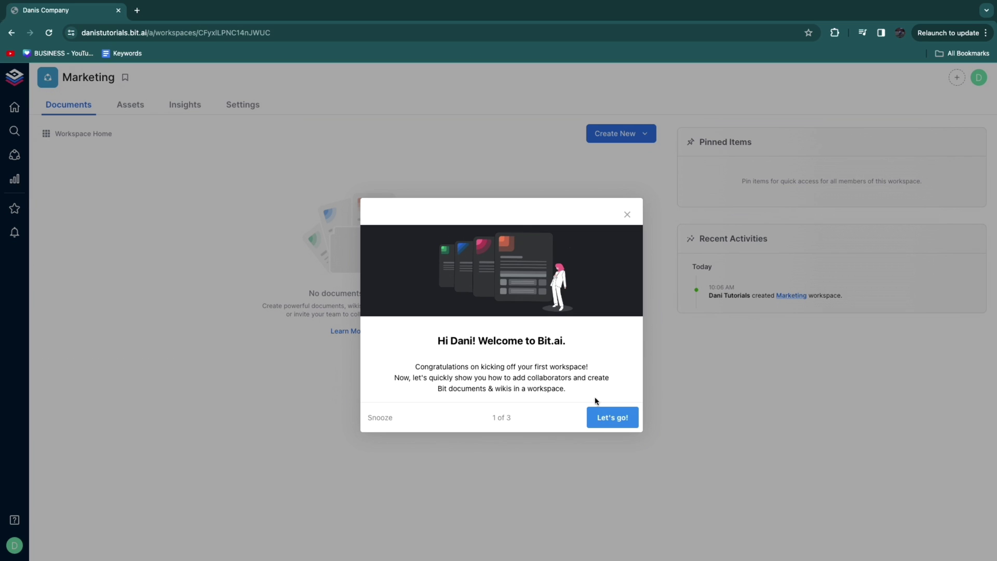
# - Get past the welcome tour and its hint, then bring up collaborator management
pyautogui.click(611, 422)
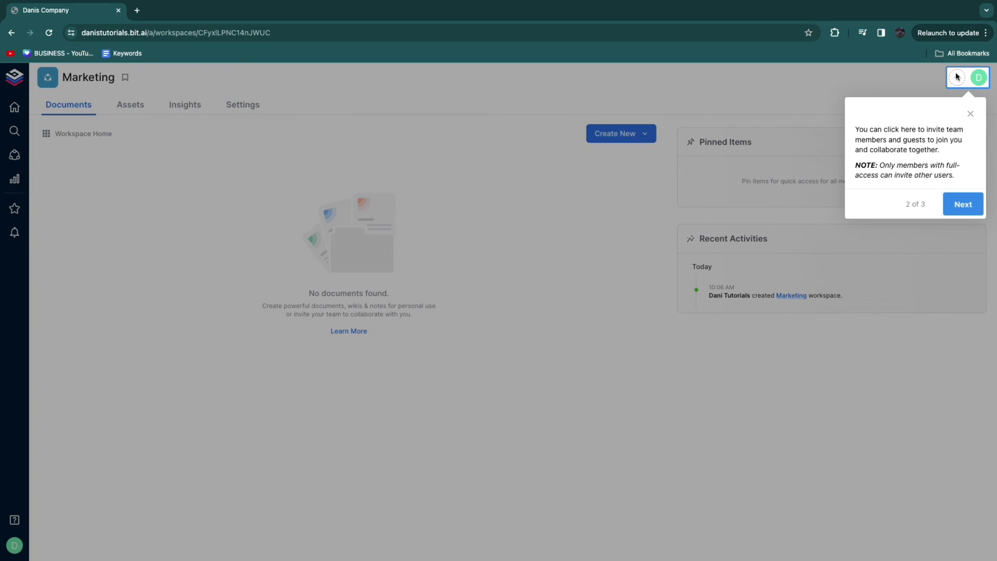
pyautogui.click(970, 113)
pyautogui.click(957, 78)
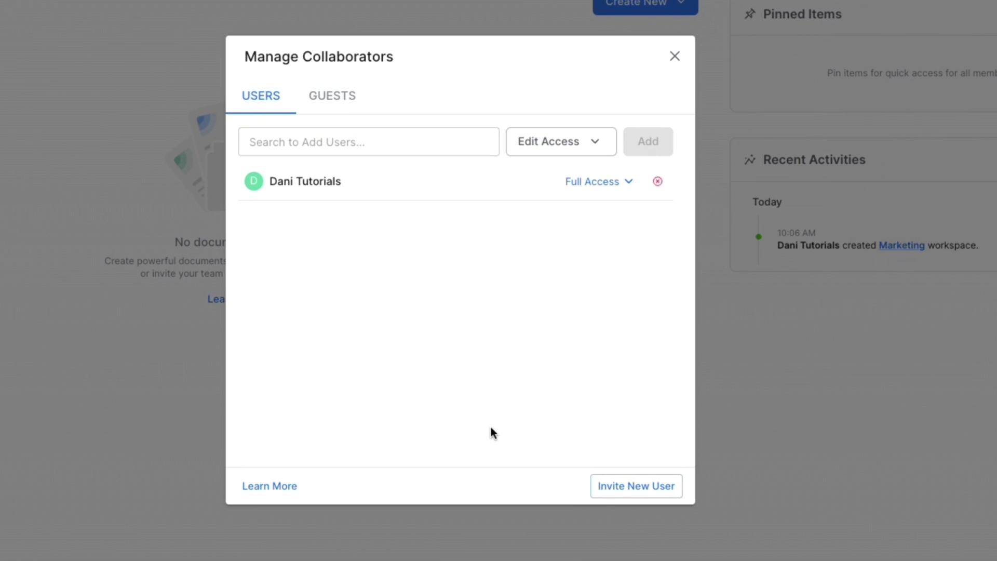
# - Start a new invitation and trim the Invite Users form to a single invitee row
pyautogui.click(626, 488)
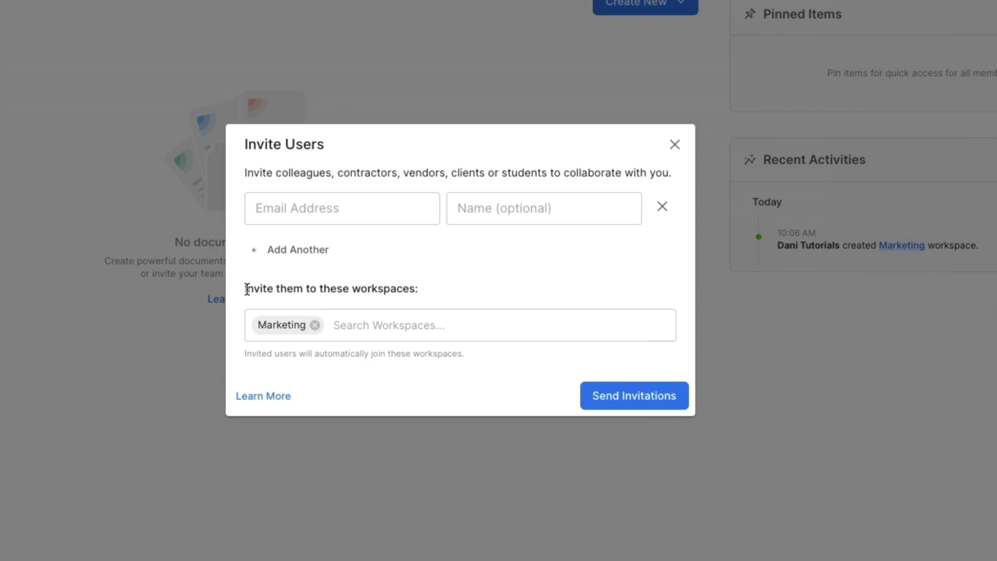
pyautogui.moveTo(245, 289); pyautogui.dragTo(445, 296)
pyautogui.click(280, 321)
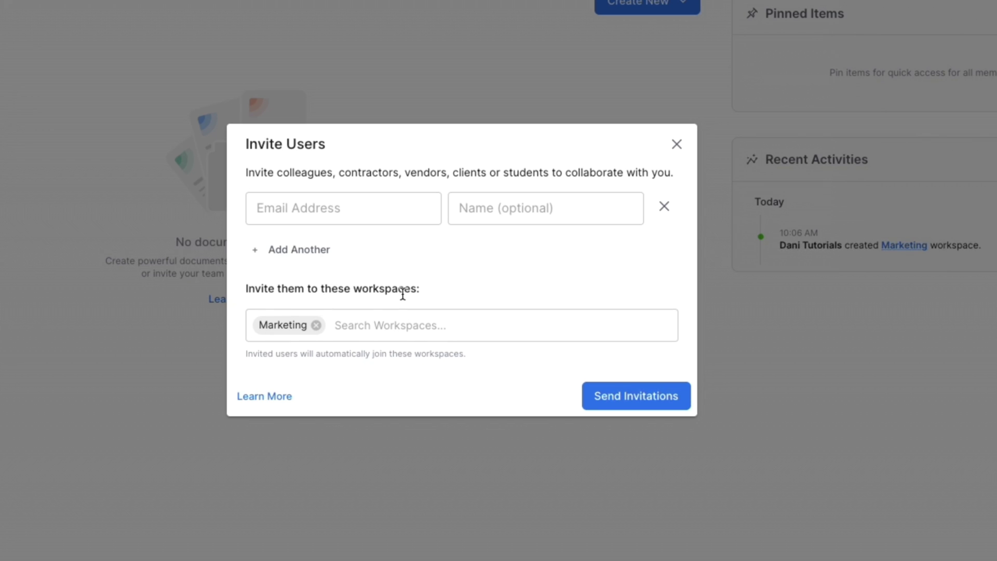
pyautogui.click(320, 250)
pyautogui.click(291, 269)
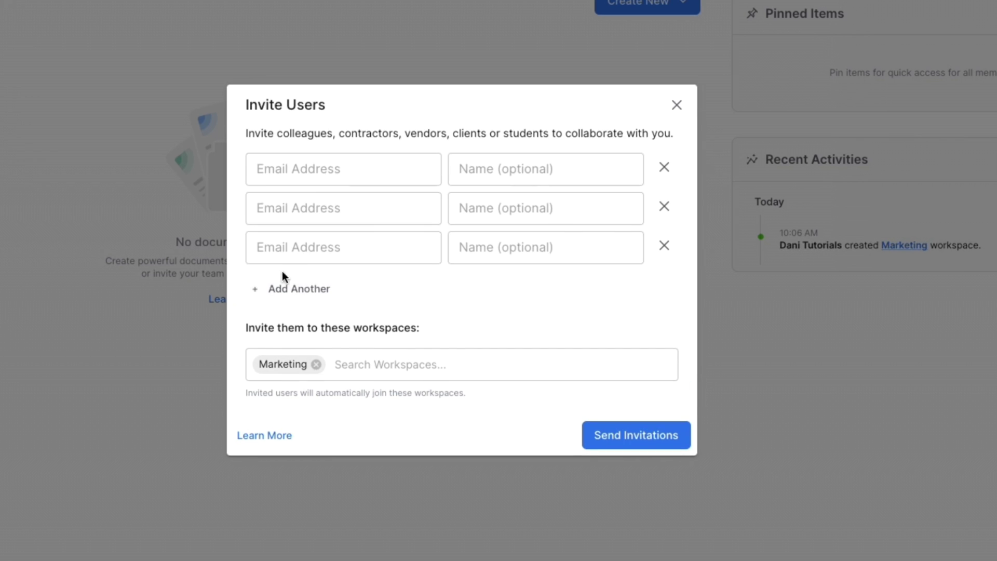
pyautogui.click(665, 245)
pyautogui.click(664, 225)
# - Enter the invitee's e-mail address and first name, and send the invitation
pyautogui.click(336, 204)
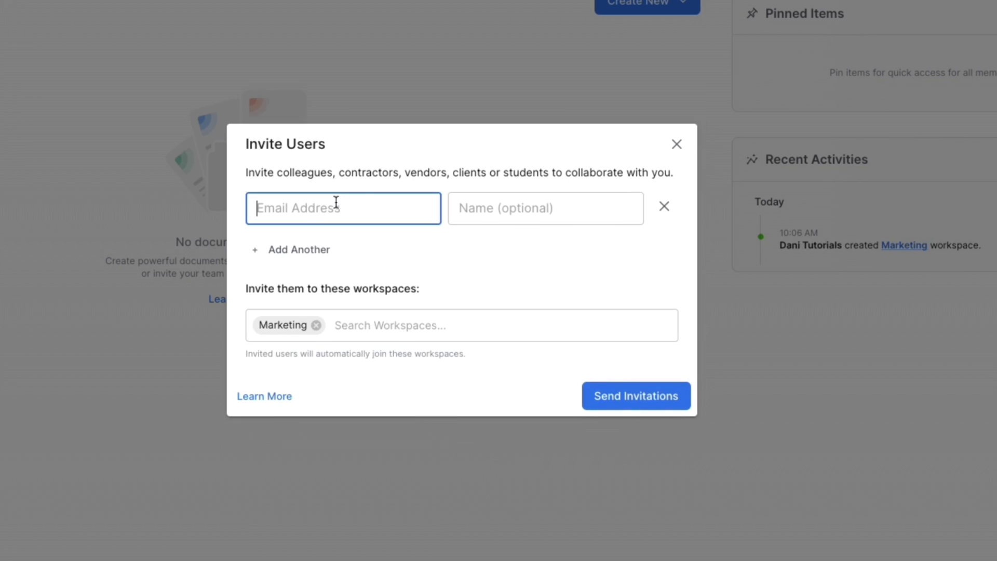
pyautogui.press('Tab')
pyautogui.write('Cillian')
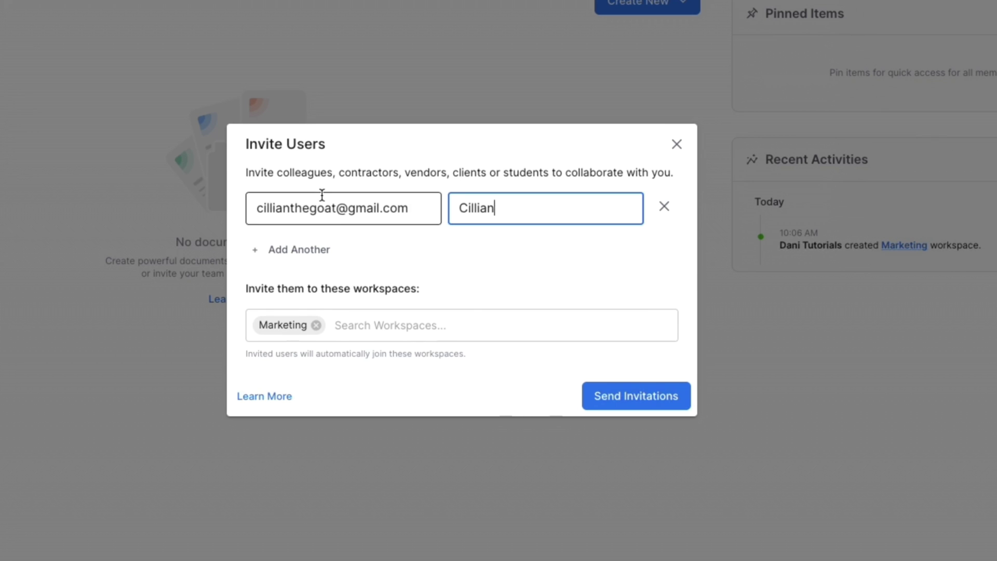
pyautogui.click(633, 397)
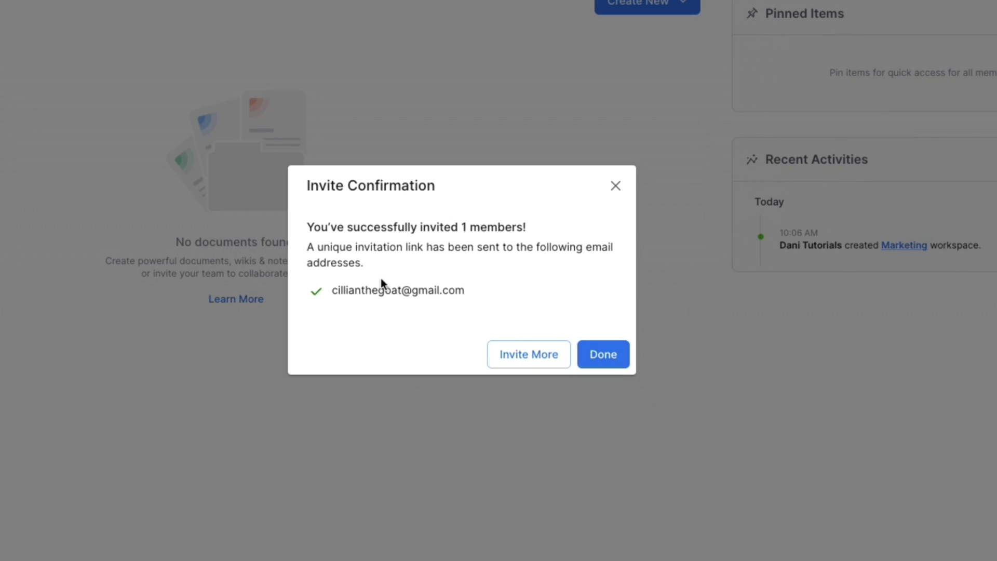
pyautogui.moveTo(355, 249); pyautogui.dragTo(405, 252)
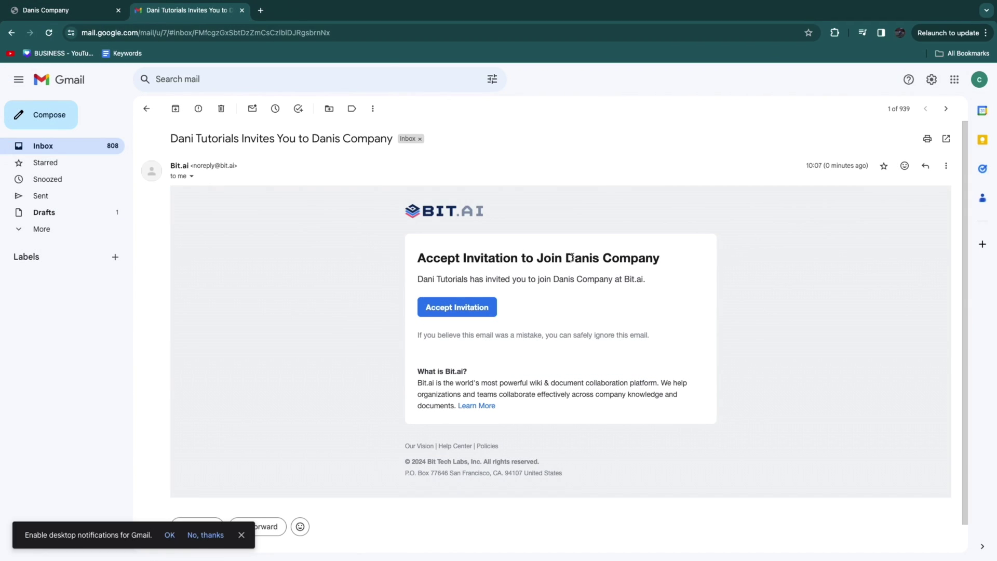
# - Review the invitation's company name and sender, then accept it to open the workspace
pyautogui.moveTo(572, 258); pyautogui.dragTo(668, 263)
pyautogui.click(565, 274)
pyautogui.moveTo(411, 282); pyautogui.dragTo(472, 280)
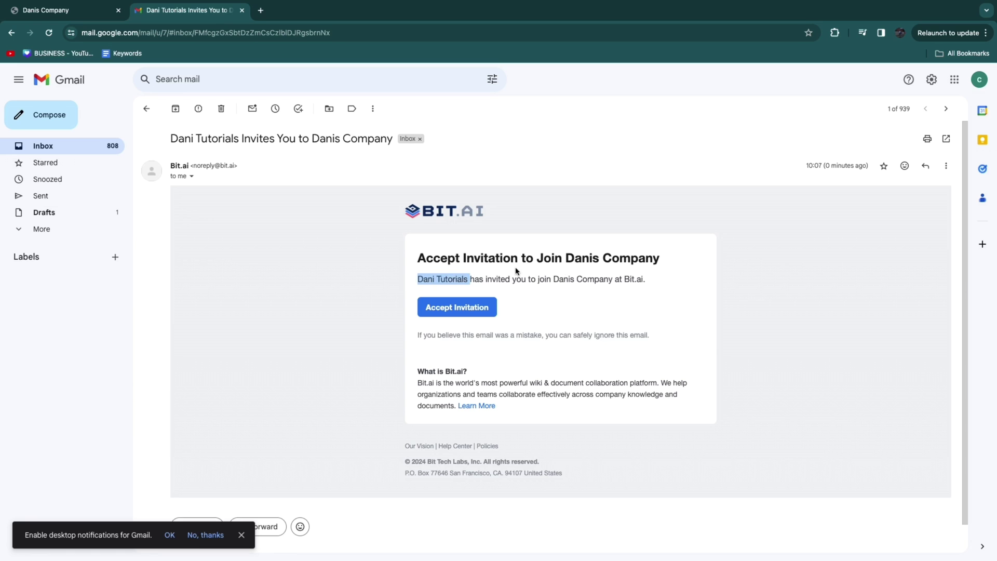
pyautogui.click(614, 316)
pyautogui.click(457, 307)
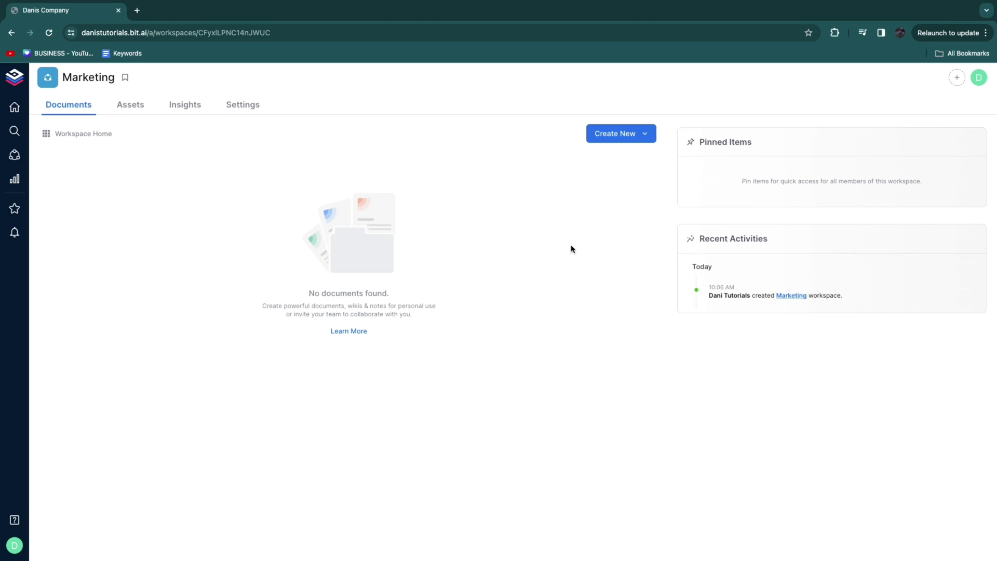
# - Start a new document from a template via Create New
pyautogui.click(618, 138)
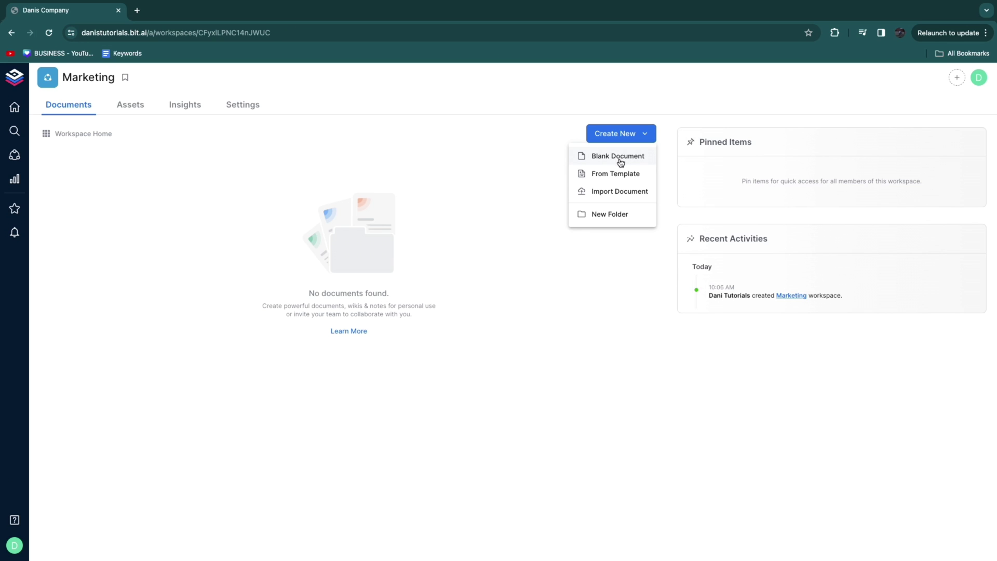
pyautogui.click(611, 176)
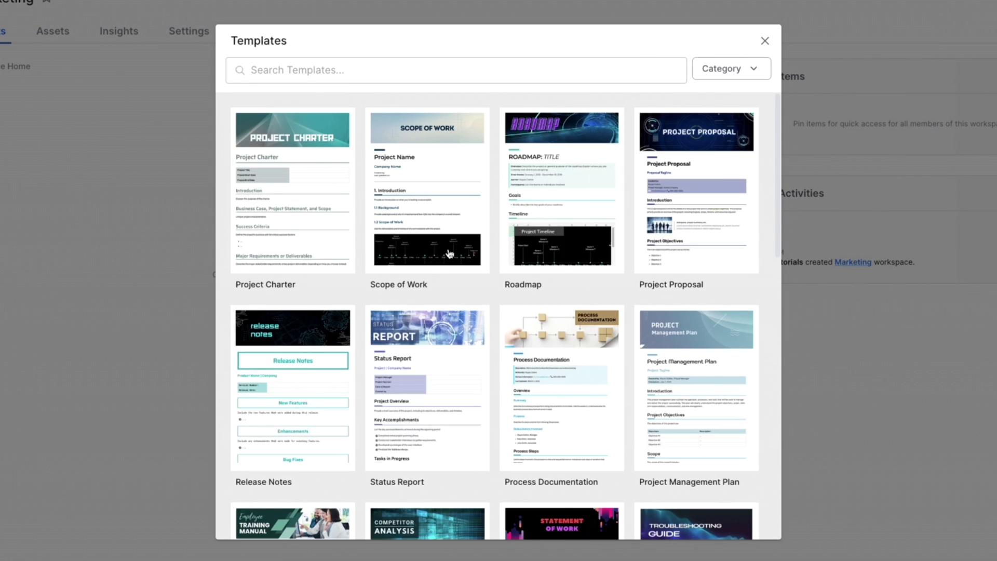
# - Filter templates to the Marketing category and preview the Product Launch Marketing template
pyautogui.scroll(-1, 692, 383)
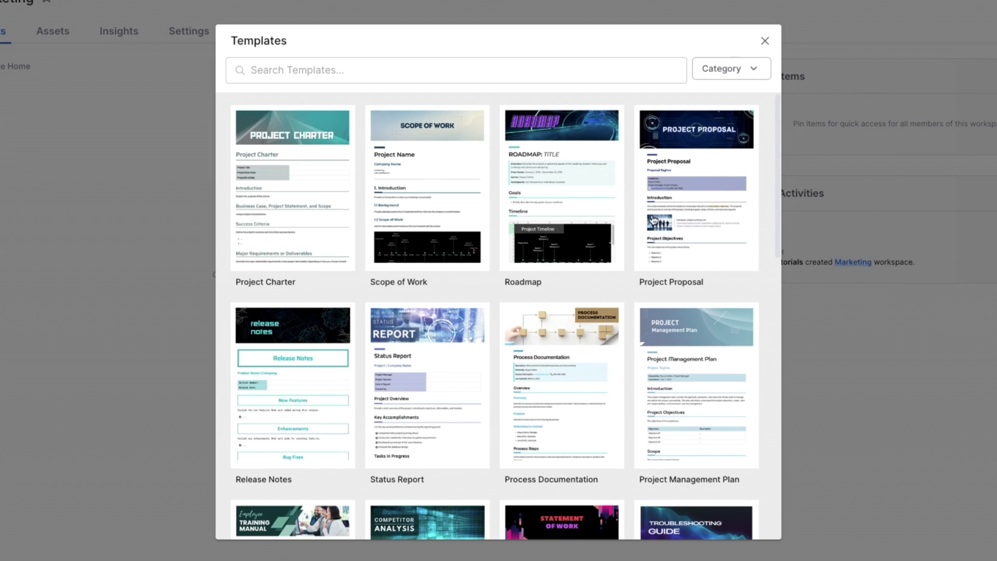
pyautogui.scroll(-1, 531, 239)
pyautogui.scroll(-5, 532, 239)
pyautogui.click(363, 69)
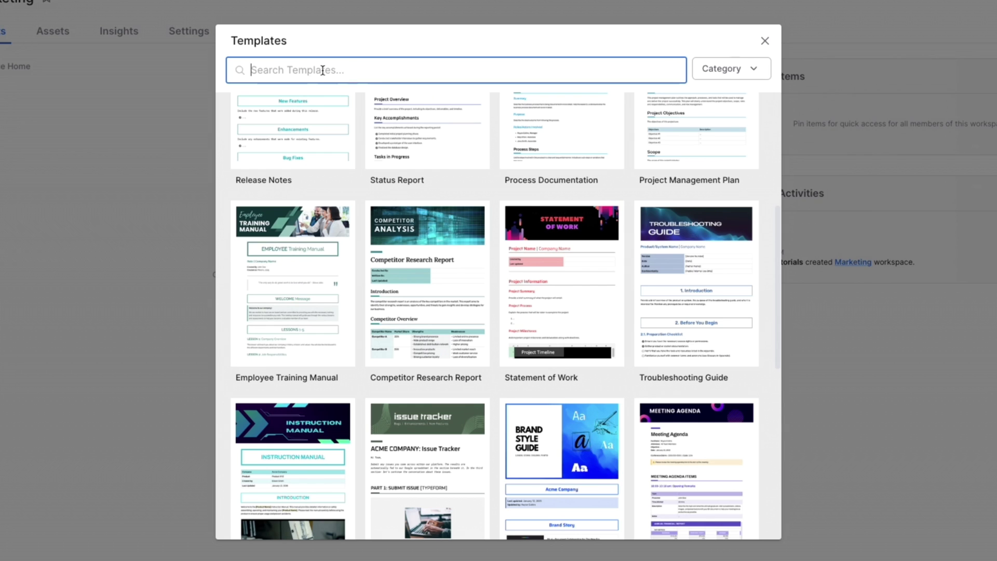
pyautogui.click(722, 73)
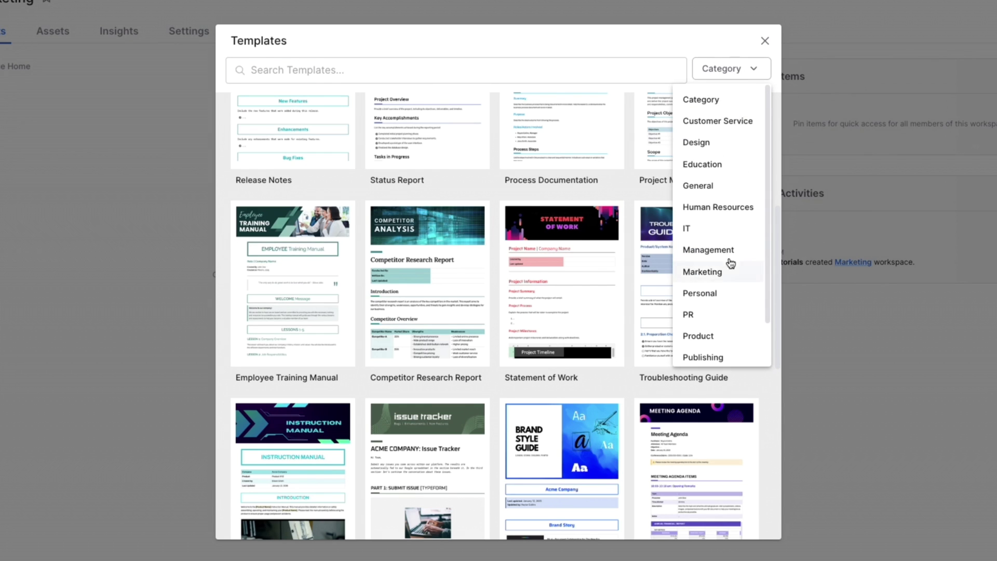
pyautogui.click(719, 271)
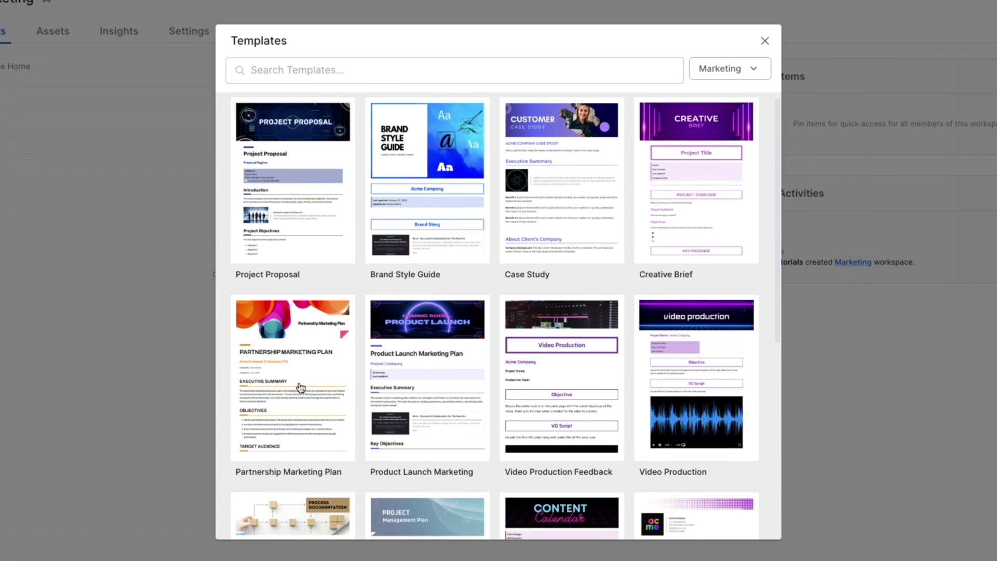
pyautogui.scroll(-3, 298, 385)
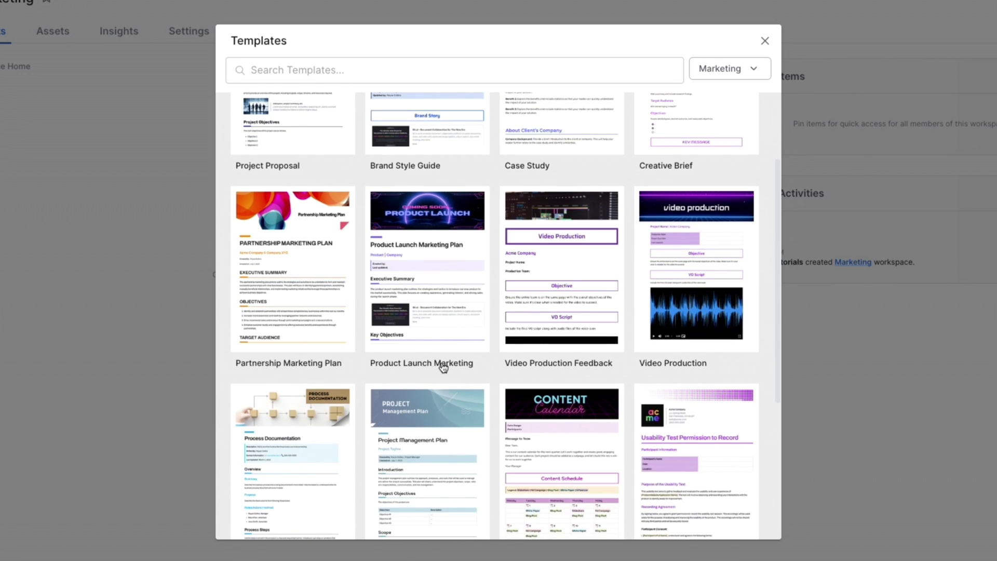
pyautogui.click(415, 254)
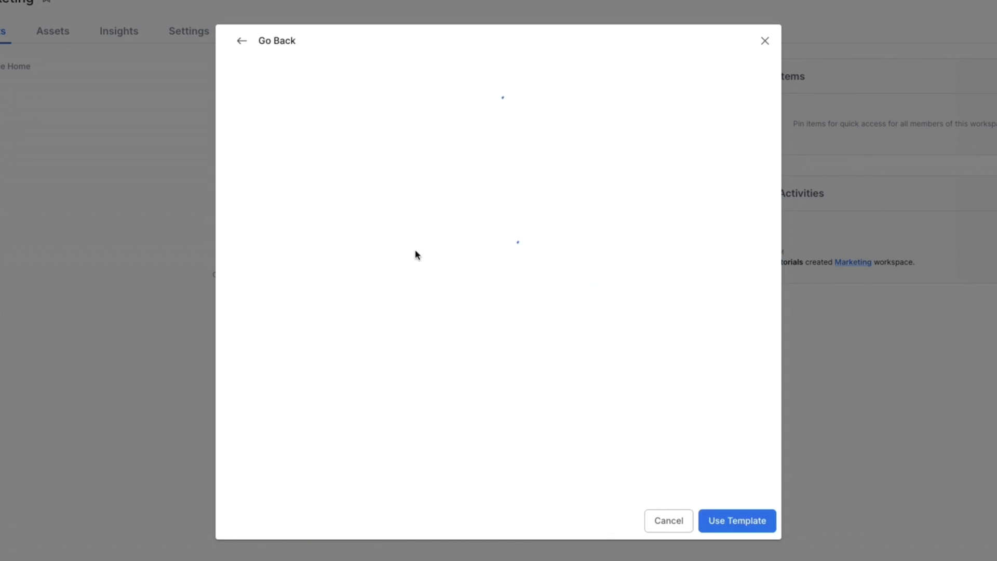
# - Use the template, then reopen Product Launch Marketing from the workspace's documents
pyautogui.click(734, 521)
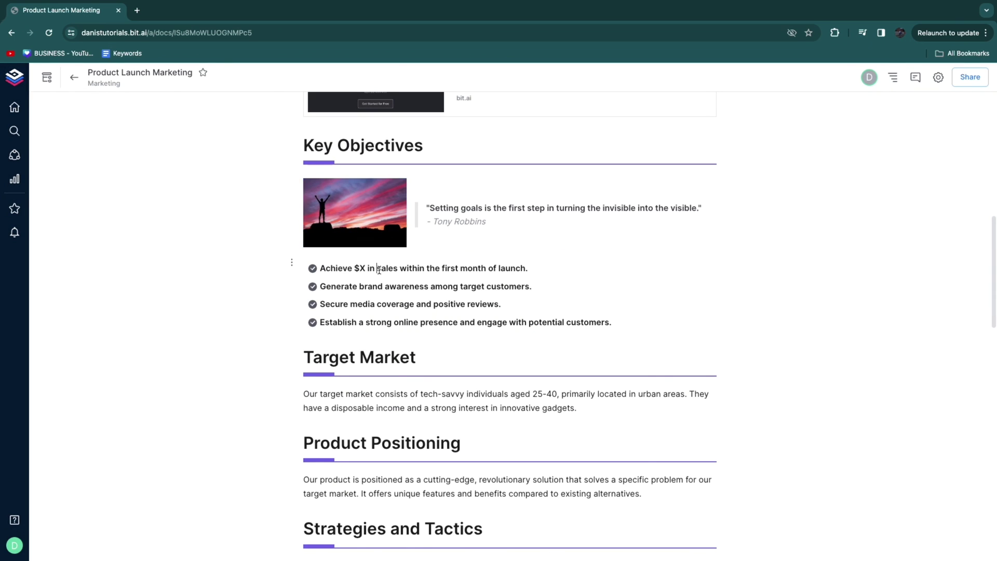
pyautogui.scroll(10, 289, 249)
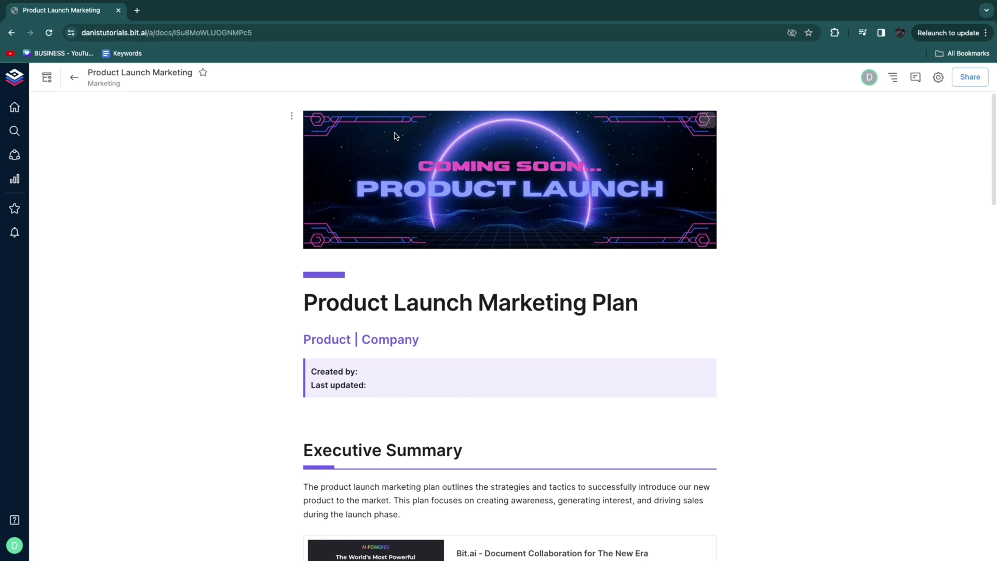
pyautogui.click(102, 85)
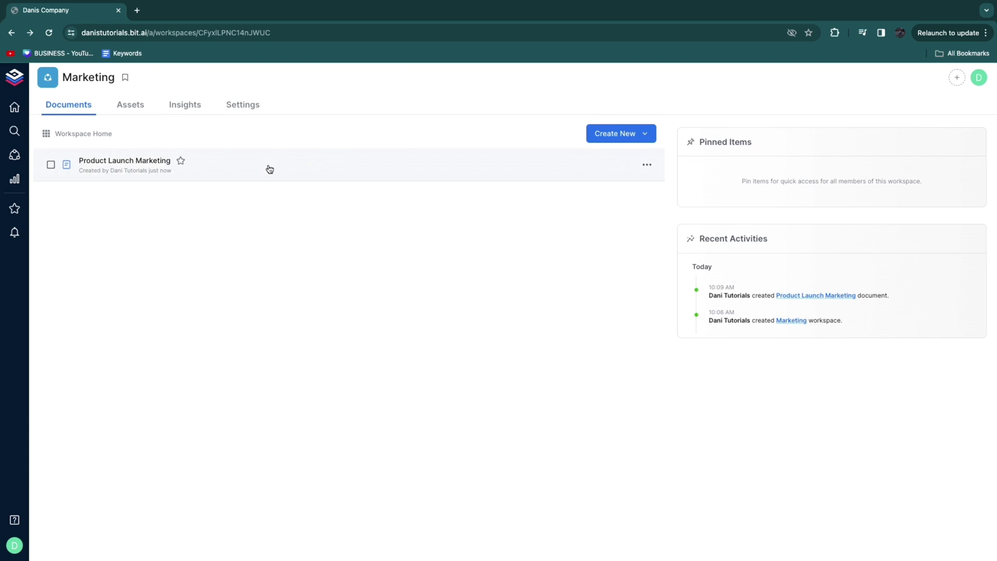
pyautogui.click(123, 161)
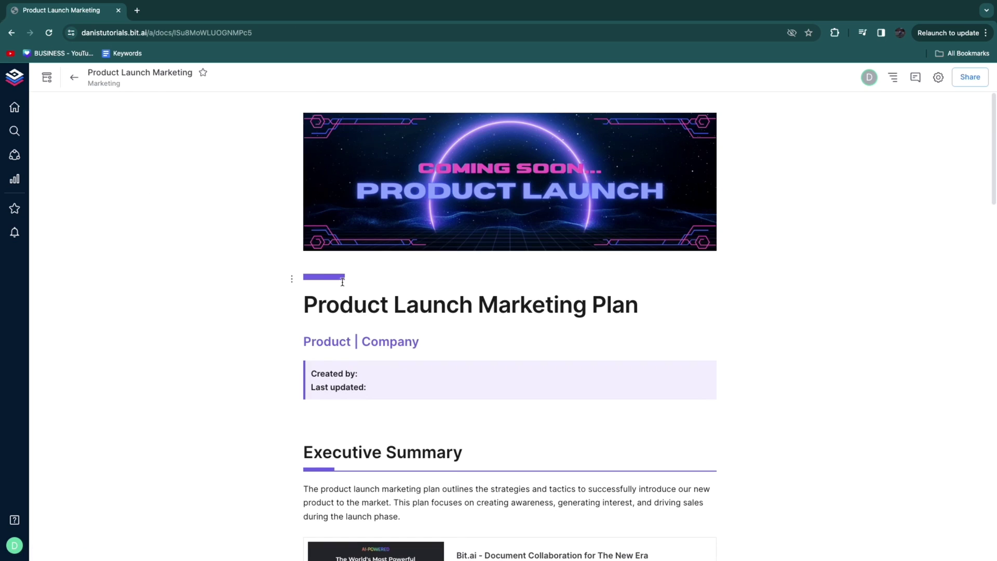
# - Select the first key objective's text, then bring up the objectives list block's options
pyautogui.scroll(-20, 447, 222)
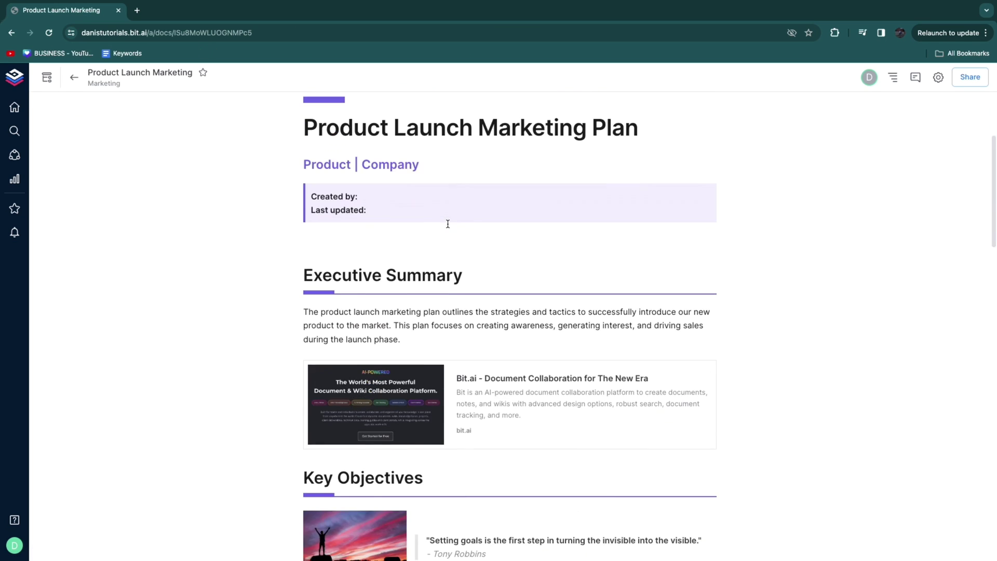
pyautogui.scroll(5, 296, 224)
pyautogui.scroll(4, 402, 226)
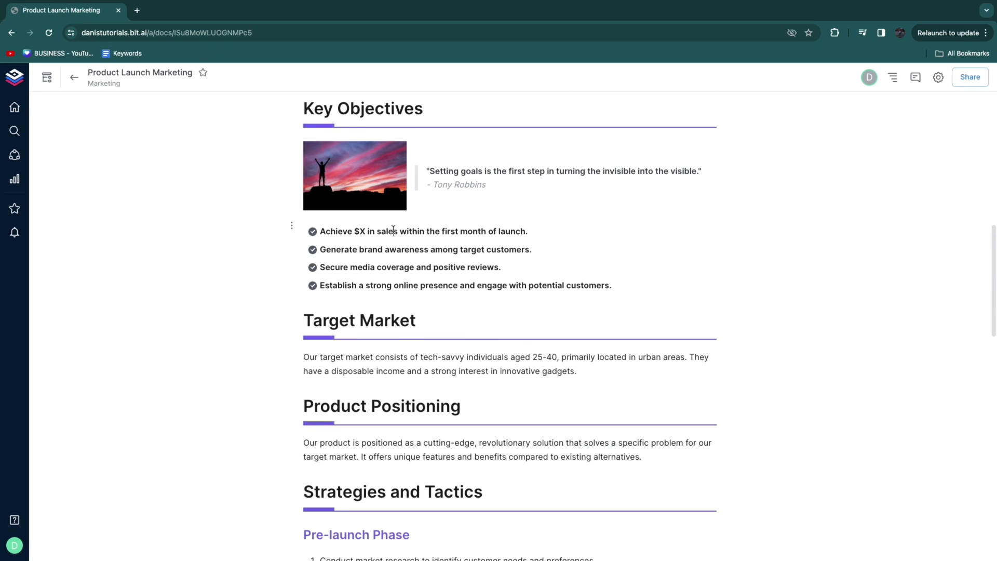
pyautogui.moveTo(322, 231); pyautogui.dragTo(525, 232)
pyautogui.click(444, 213)
pyautogui.rightClick(316, 231)
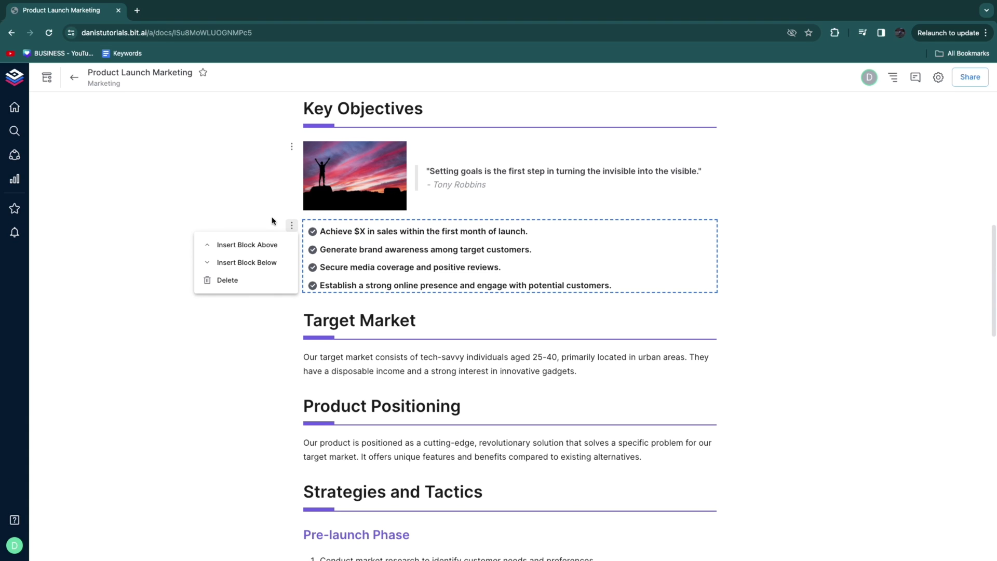
# - Insert a hand-drawn black signature block just above the Key Objectives list
pyautogui.click(252, 245)
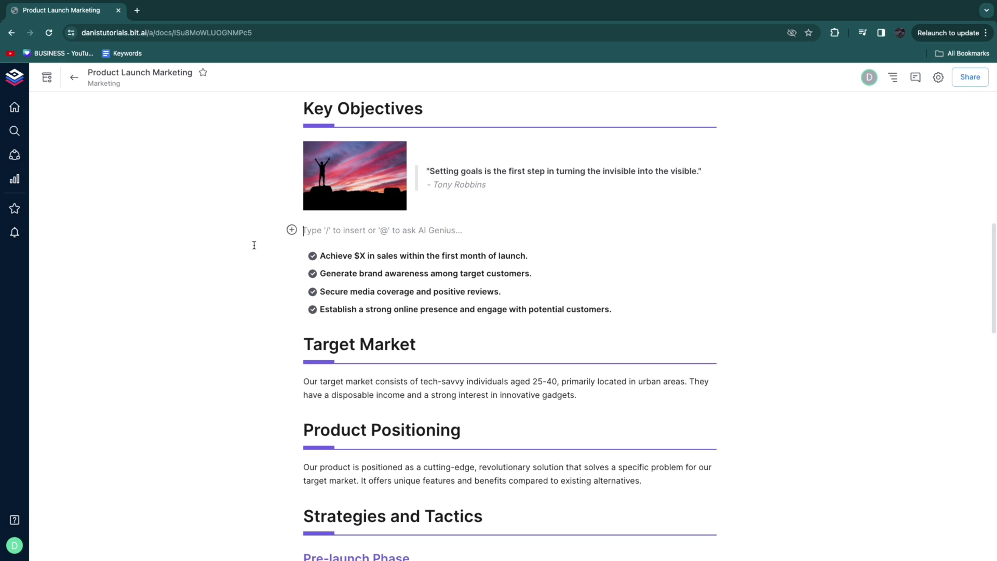
pyautogui.click(291, 230)
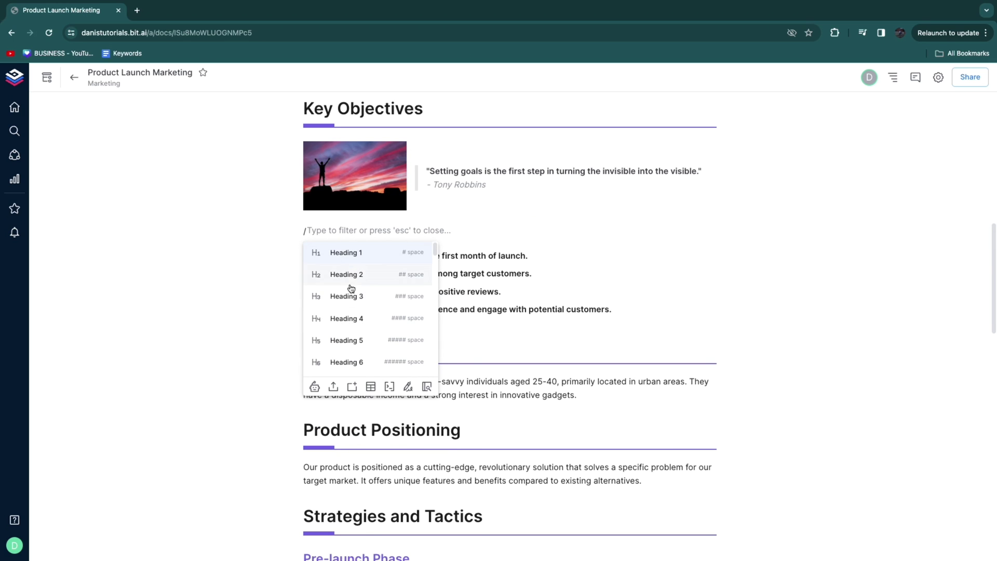
pyautogui.scroll(-5, 359, 332)
pyautogui.scroll(-8, 364, 335)
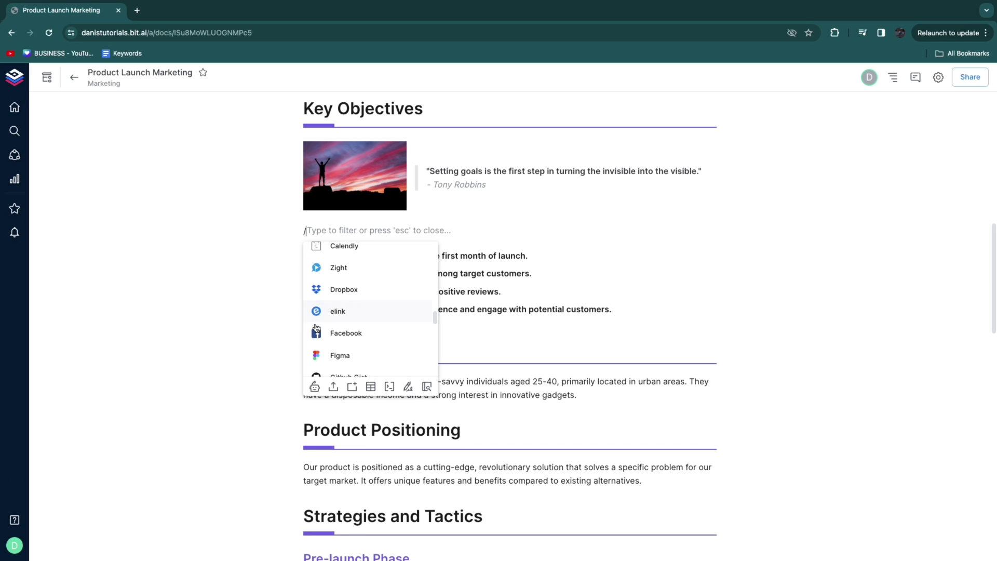
pyautogui.click(406, 389)
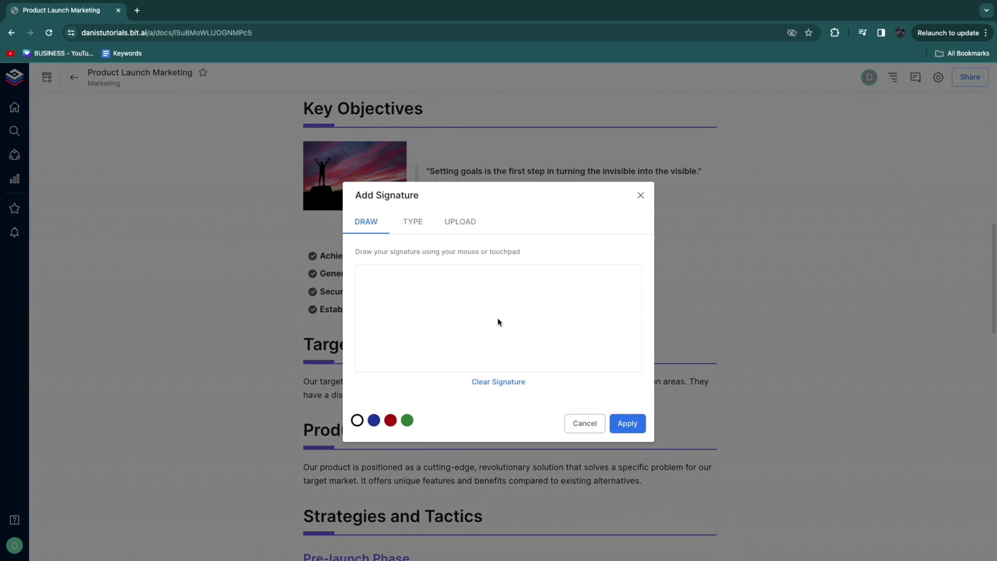
pyautogui.moveTo(508, 302)
pyautogui.mouseDown()
pyautogui.moveTo(466, 341)
pyautogui.moveTo(511, 285)
pyautogui.moveTo(477, 288)
pyautogui.mouseUp()
pyautogui.click(631, 421)
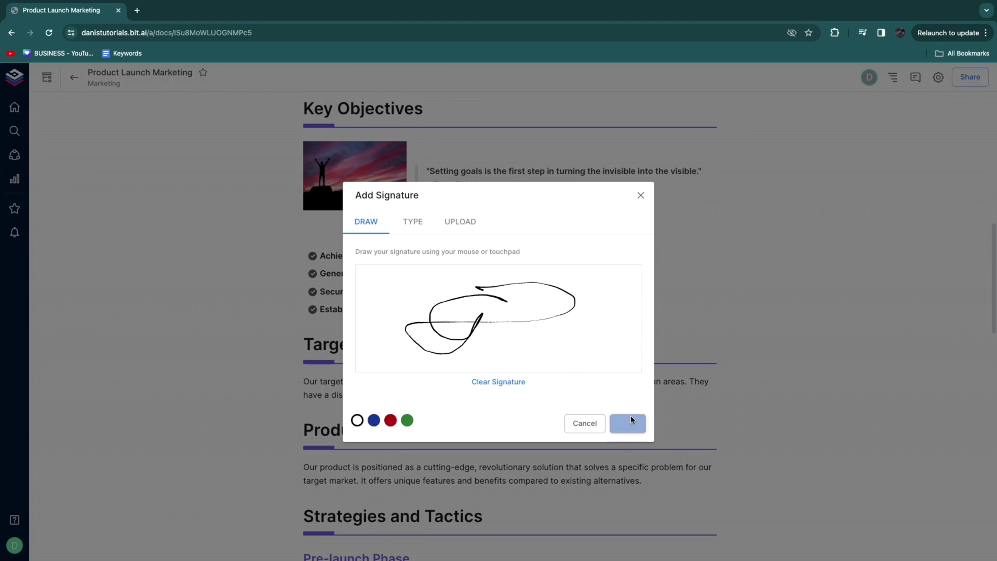
# - Delete the signature block and scroll back to the top of the document
pyautogui.click(292, 418)
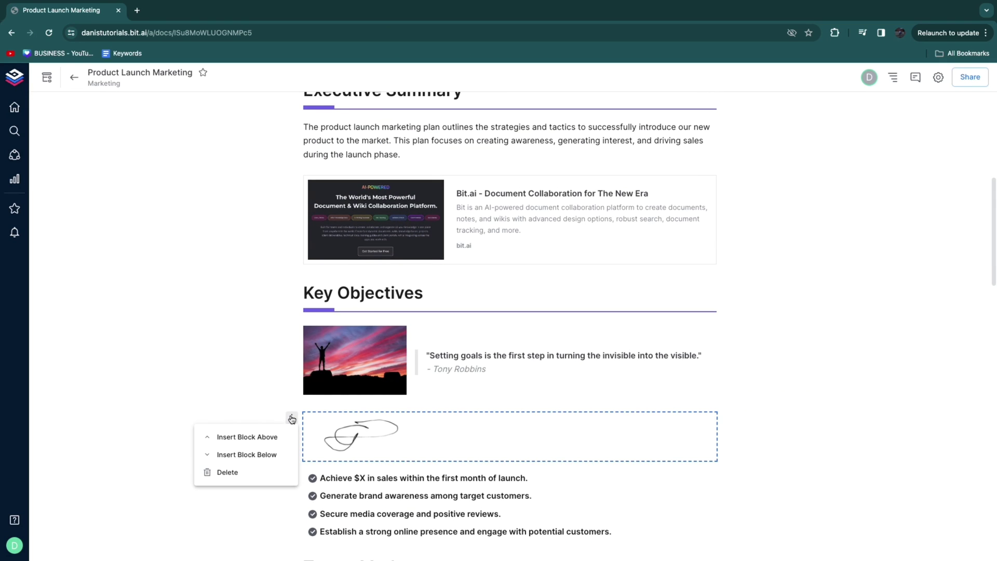
pyautogui.click(260, 472)
pyautogui.scroll(-20, 257, 466)
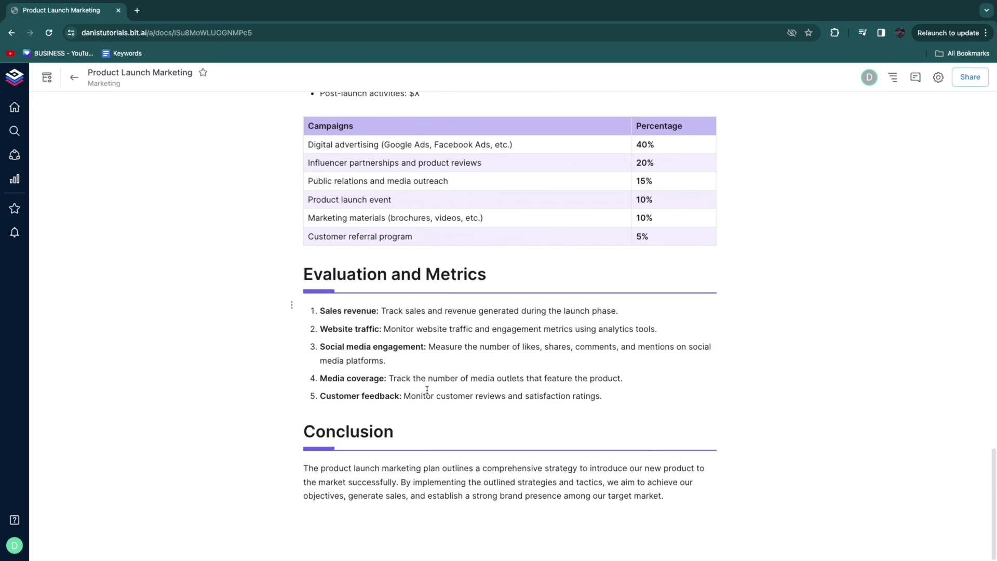
pyautogui.scroll(20, 694, 274)
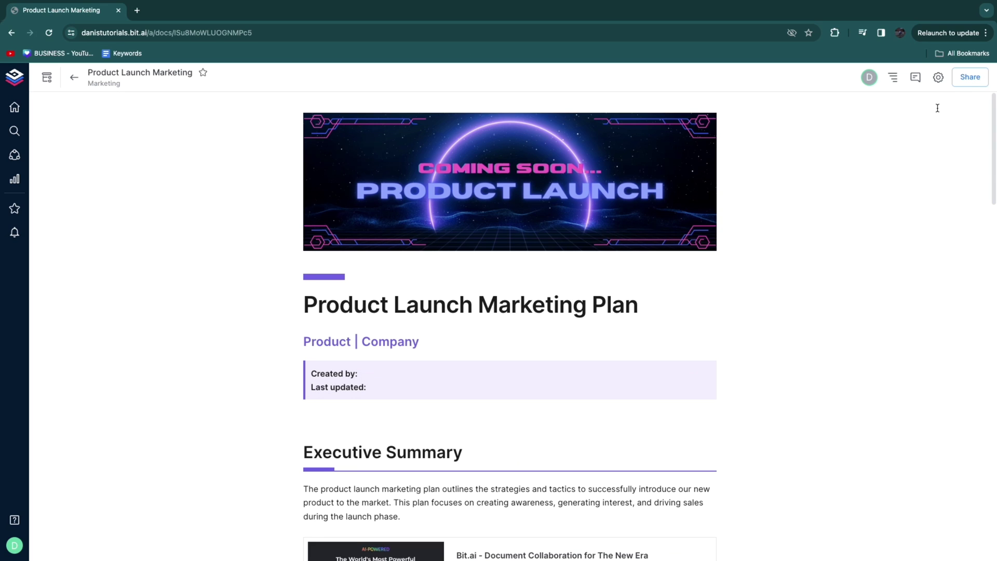
# - Turn on link sharing for the document, pointing out the Shareable Link heading and Sharing is On status
pyautogui.click(971, 77)
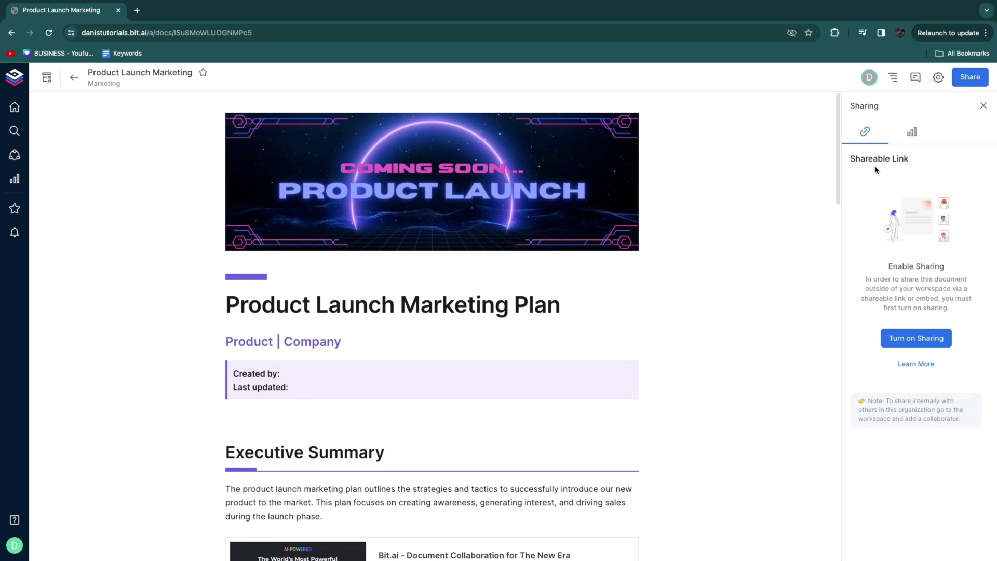
pyautogui.moveTo(852, 158); pyautogui.dragTo(929, 167)
pyautogui.click(905, 338)
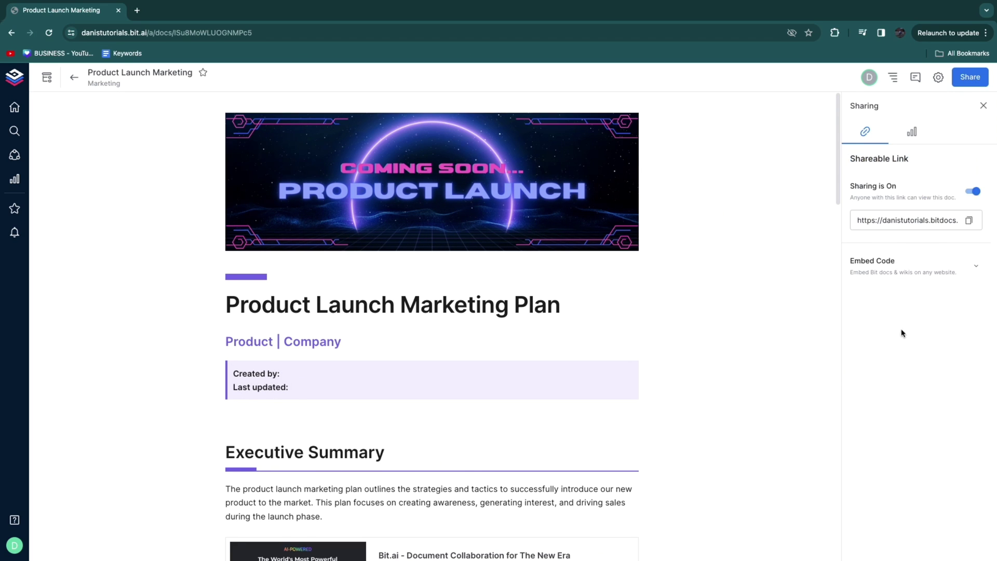
pyautogui.moveTo(851, 186); pyautogui.dragTo(930, 192)
# - Copy the document's shareable link and go back to the Marketing workspace
pyautogui.click(892, 217)
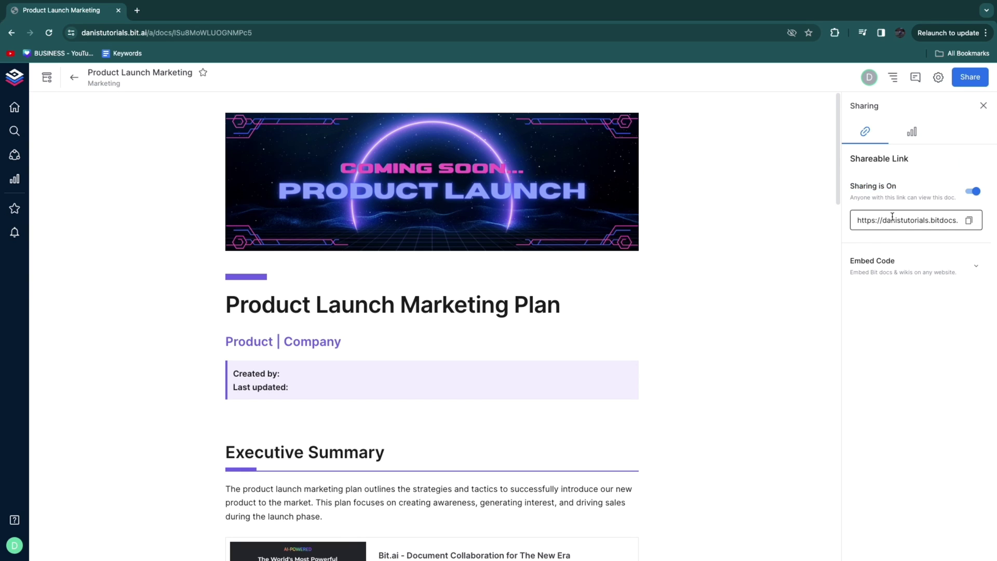
pyautogui.click(969, 220)
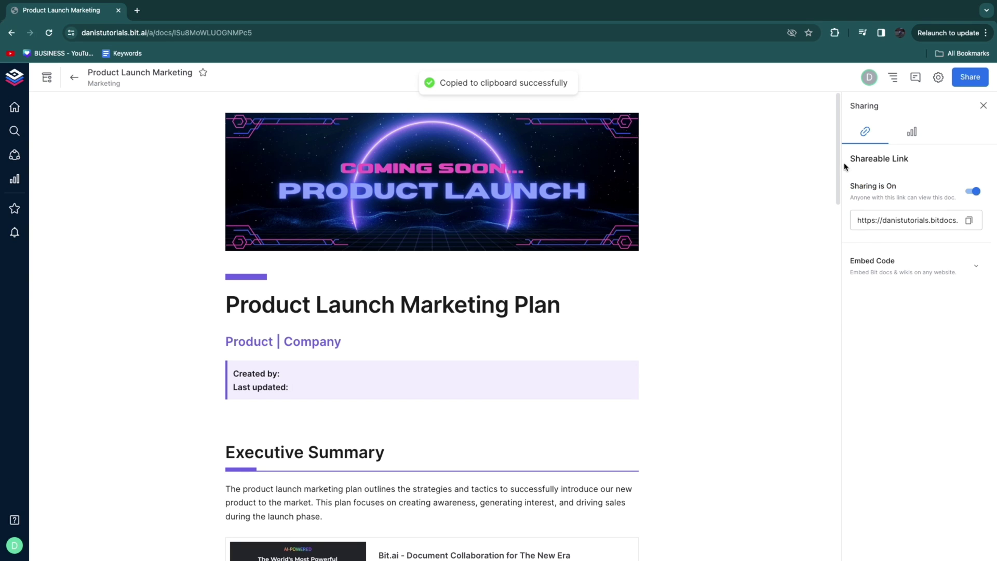
pyautogui.click(74, 76)
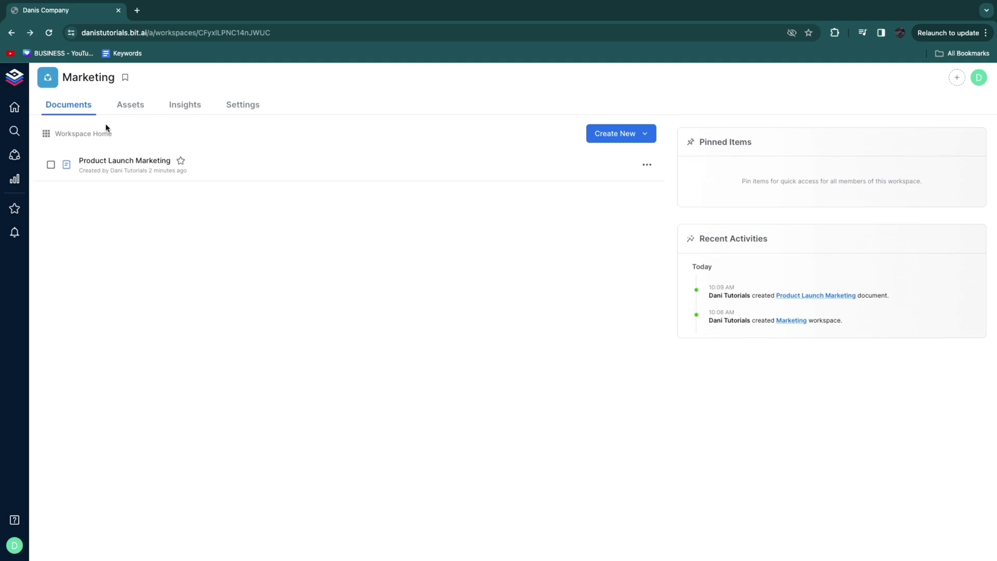
# - Embed the YouTube video 'Untold: Greatest Natural Wonders' as a Marketing workspace asset
pyautogui.click(122, 105)
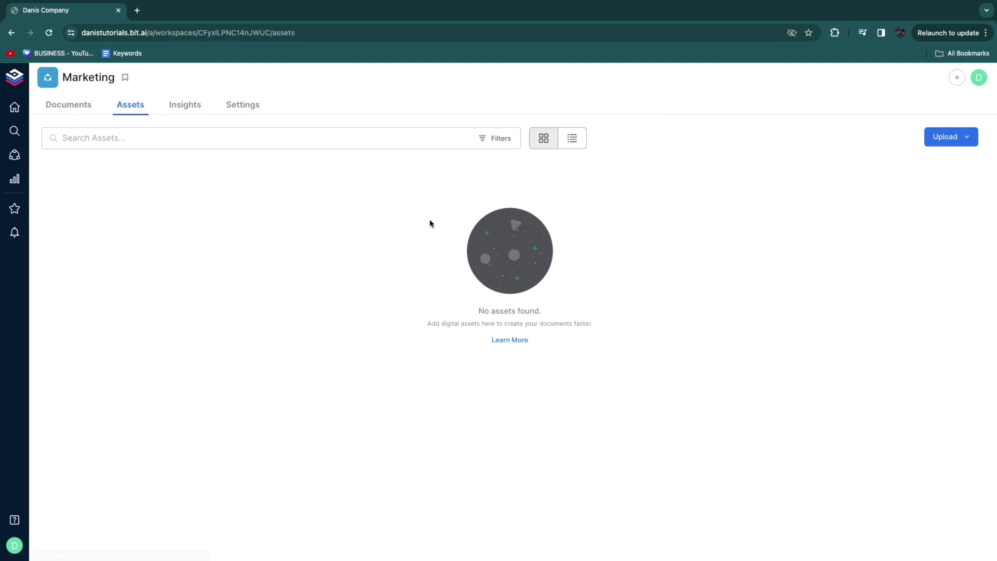
pyautogui.click(943, 138)
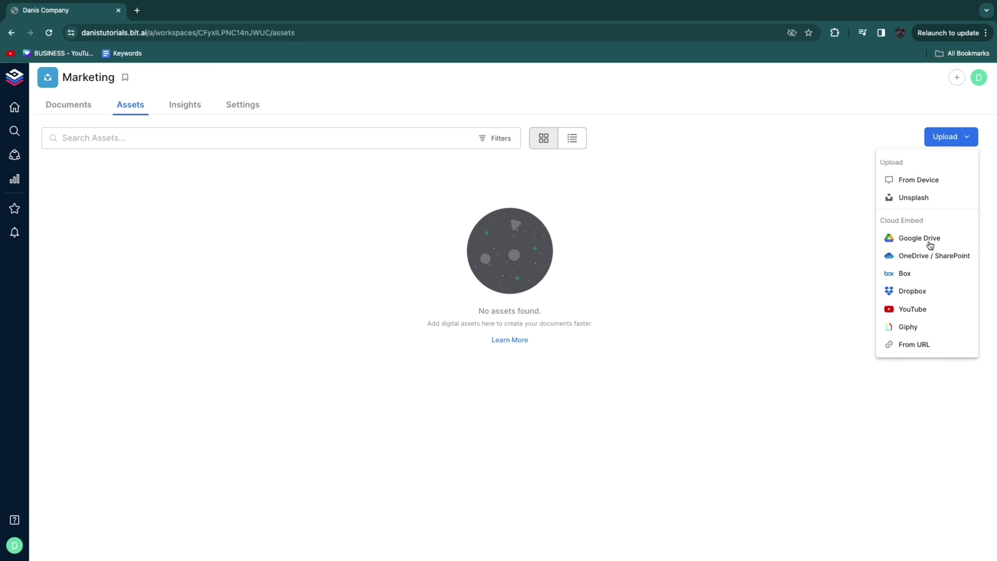
pyautogui.click(918, 309)
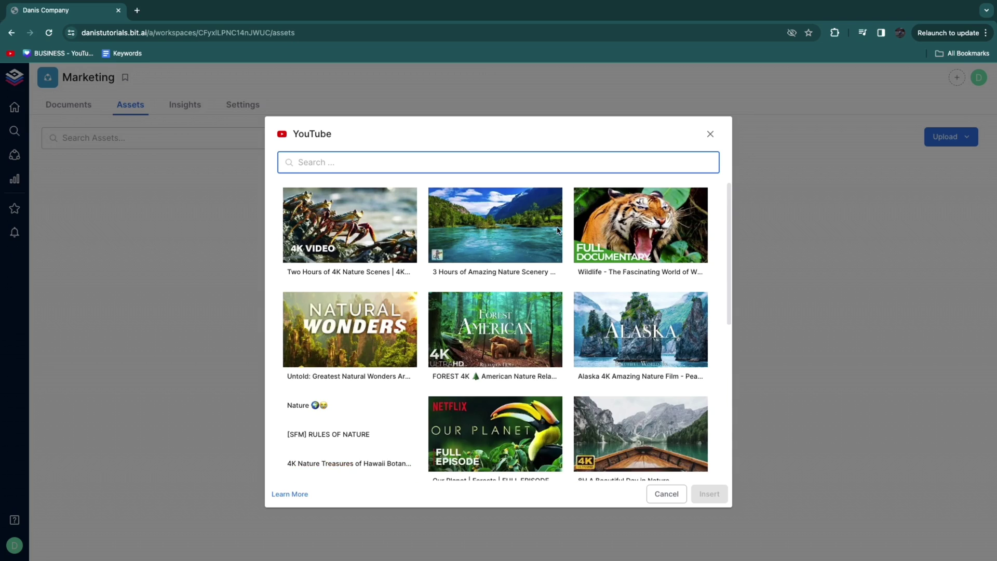
pyautogui.click(349, 335)
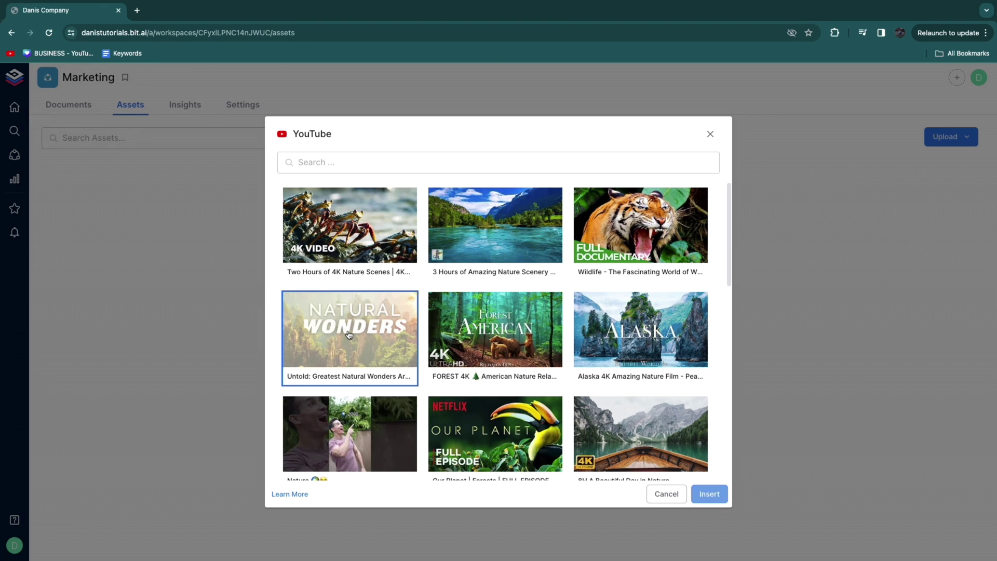
pyautogui.click(330, 167)
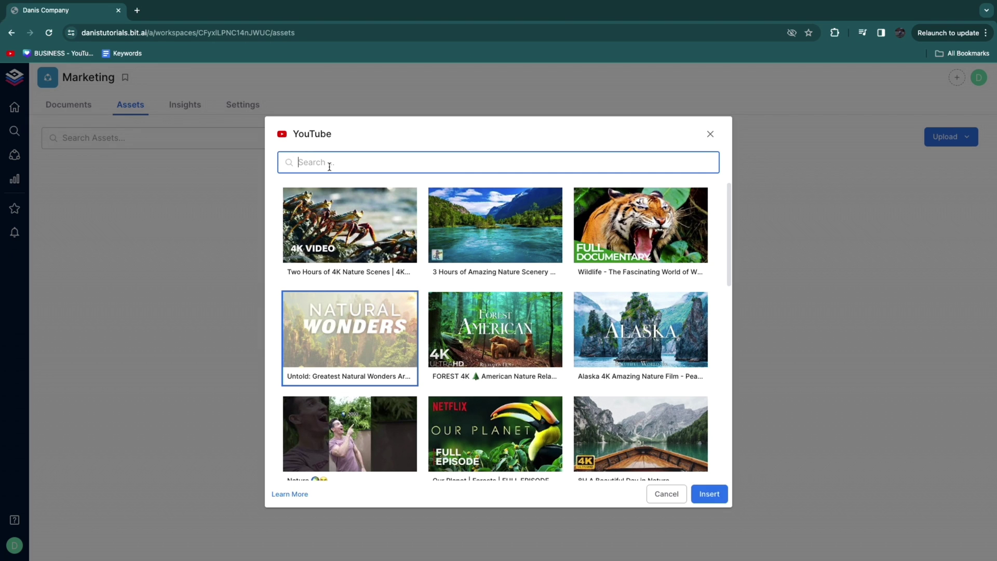
pyautogui.click(707, 498)
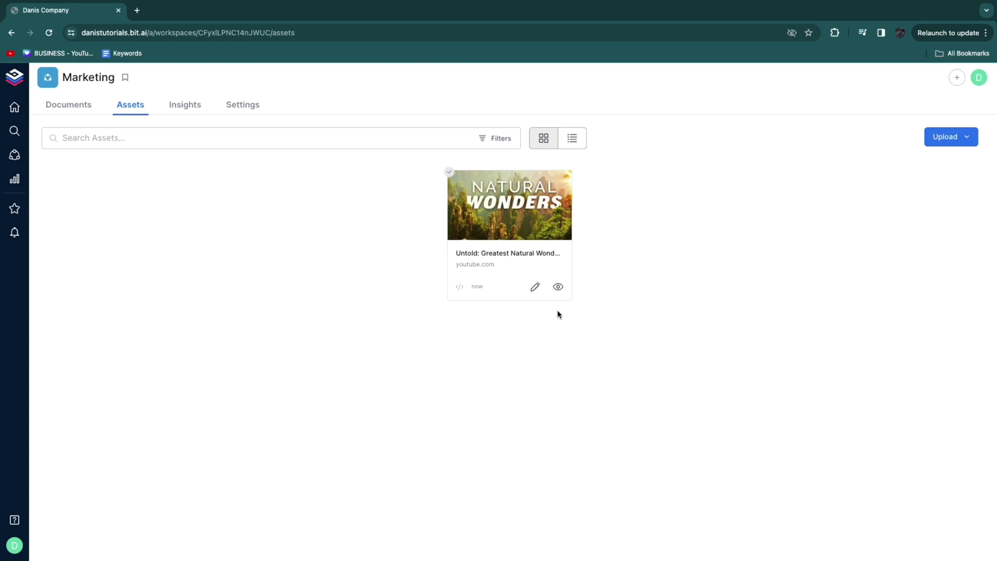
# - View Marketing Insights, highlighting Documents Created, the Users and Guests counts, and Recent Activity
pyautogui.click(184, 105)
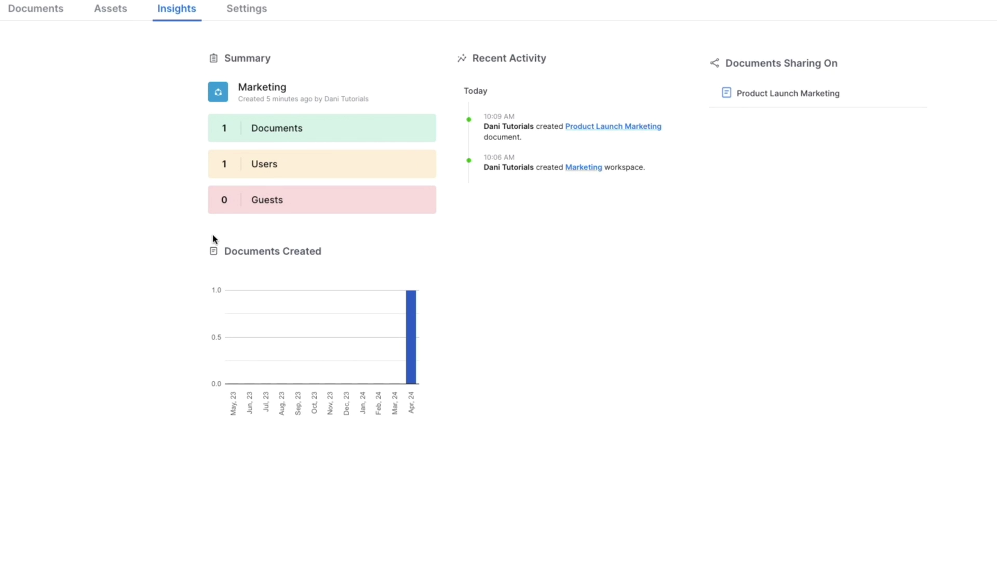
pyautogui.moveTo(225, 250); pyautogui.dragTo(436, 261)
pyautogui.click(438, 261)
pyautogui.moveTo(235, 164); pyautogui.dragTo(378, 232)
pyautogui.click(378, 232)
pyautogui.moveTo(471, 59); pyautogui.dragTo(607, 83)
pyautogui.click(606, 83)
# - In workspace Settings, set the Marketing icon to an image file from Downloads
pyautogui.click(244, 16)
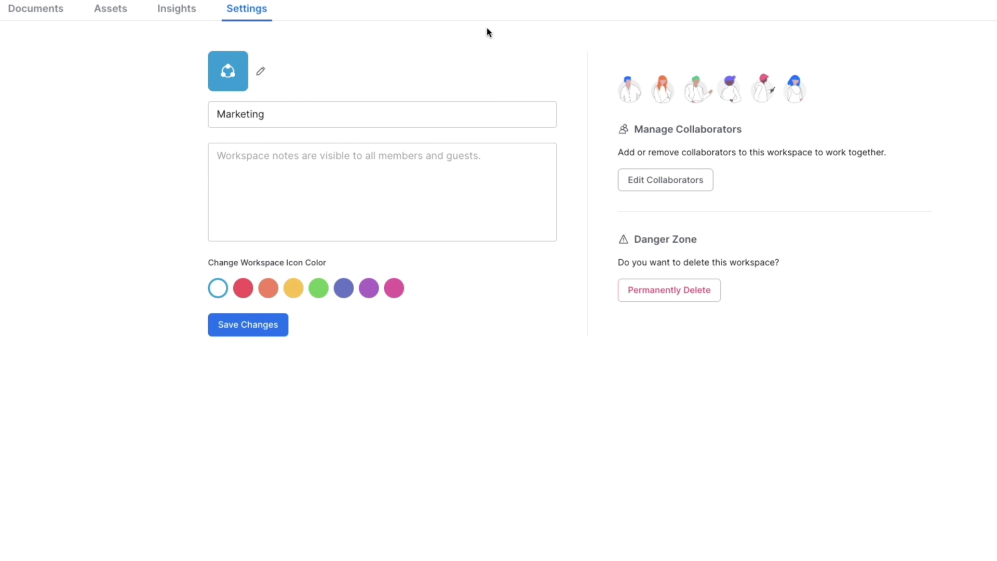
pyautogui.click(263, 73)
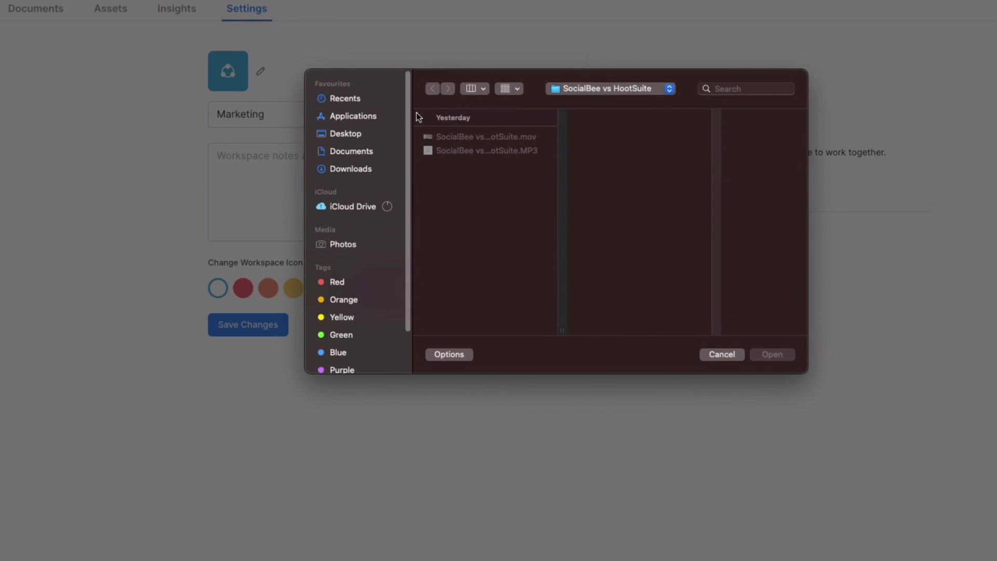
pyautogui.click(353, 171)
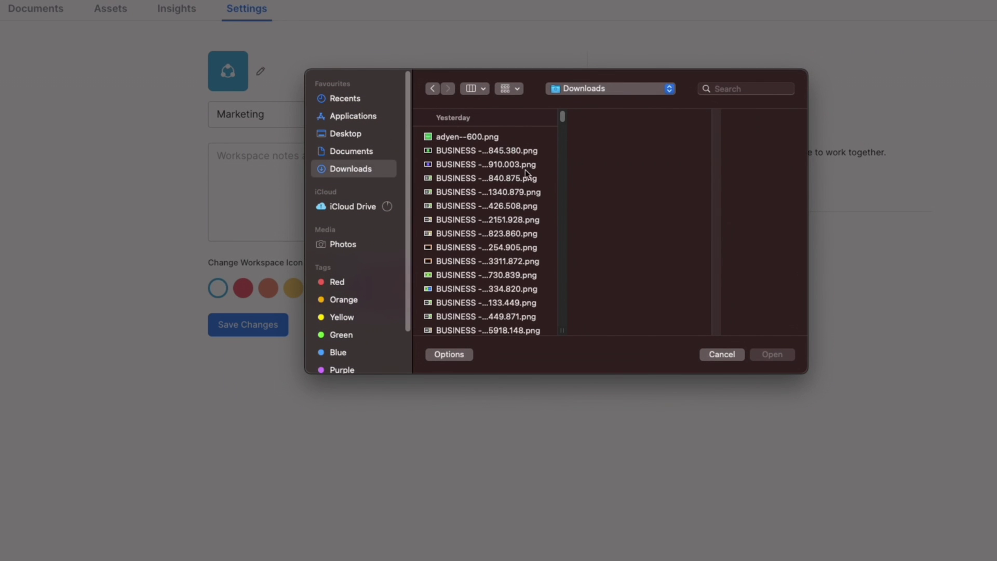
pyautogui.click(456, 219)
pyautogui.doubleClick(456, 218)
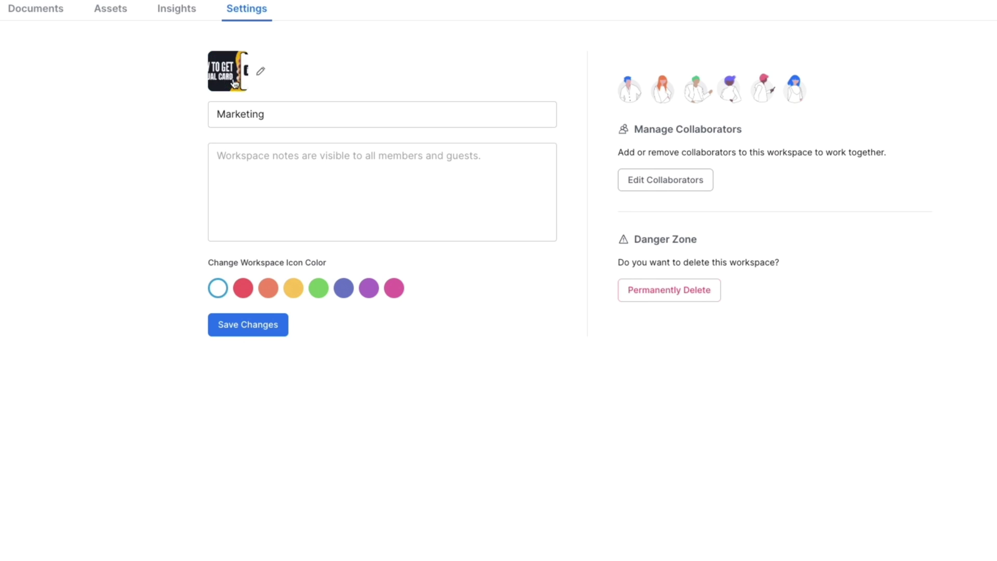
# - Open the Edit Collaborators window for the workspace and close it again
pyautogui.click(266, 185)
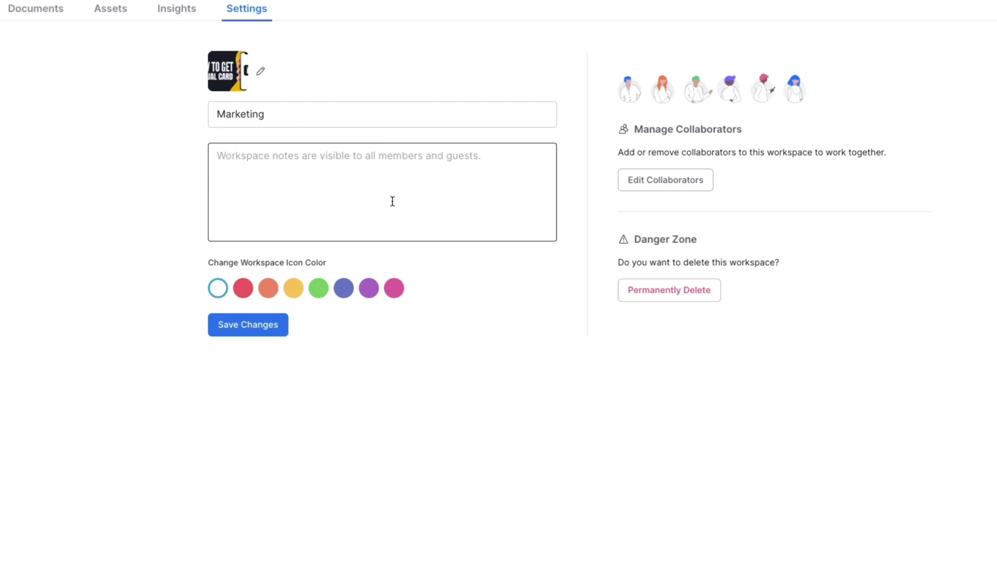
pyautogui.click(669, 184)
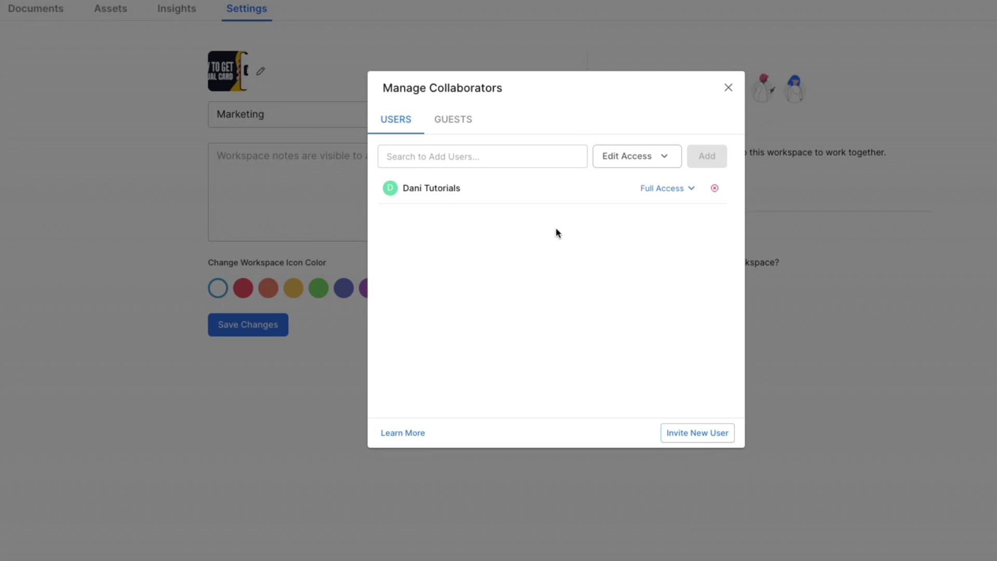
pyautogui.press('Escape')
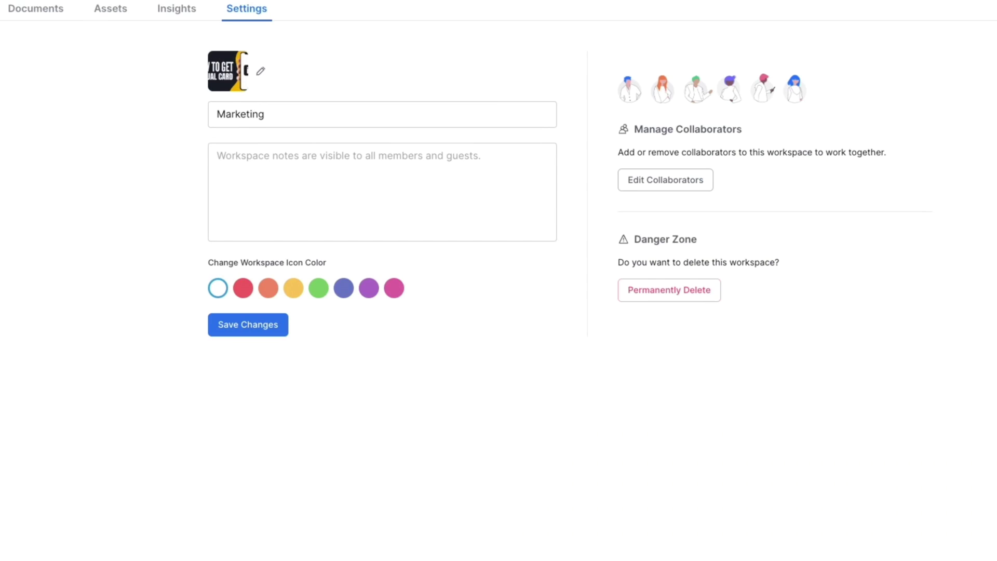
# - Go to the company Dashboard and highlight the free plan notice
pyautogui.click(23, 155)
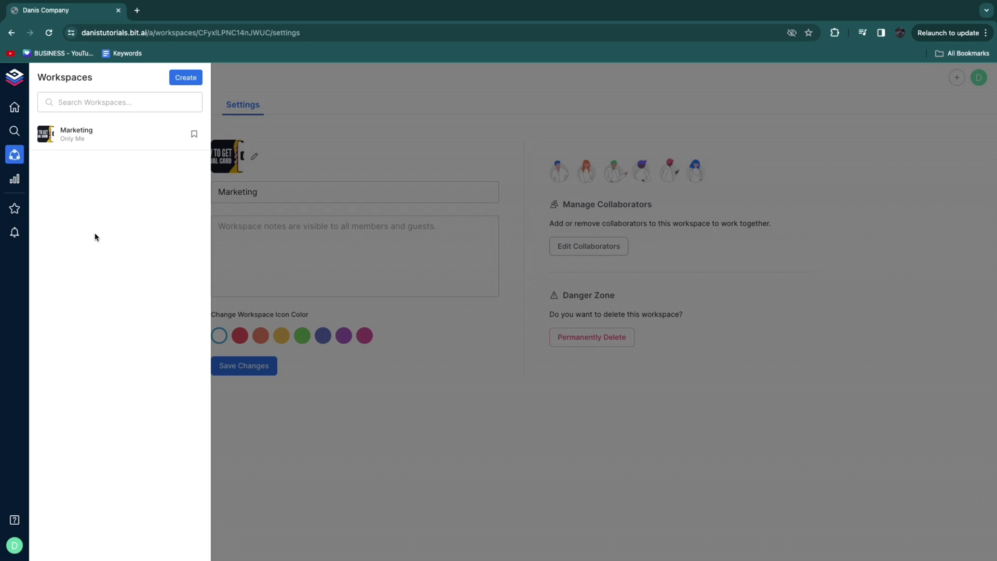
pyautogui.click(19, 109)
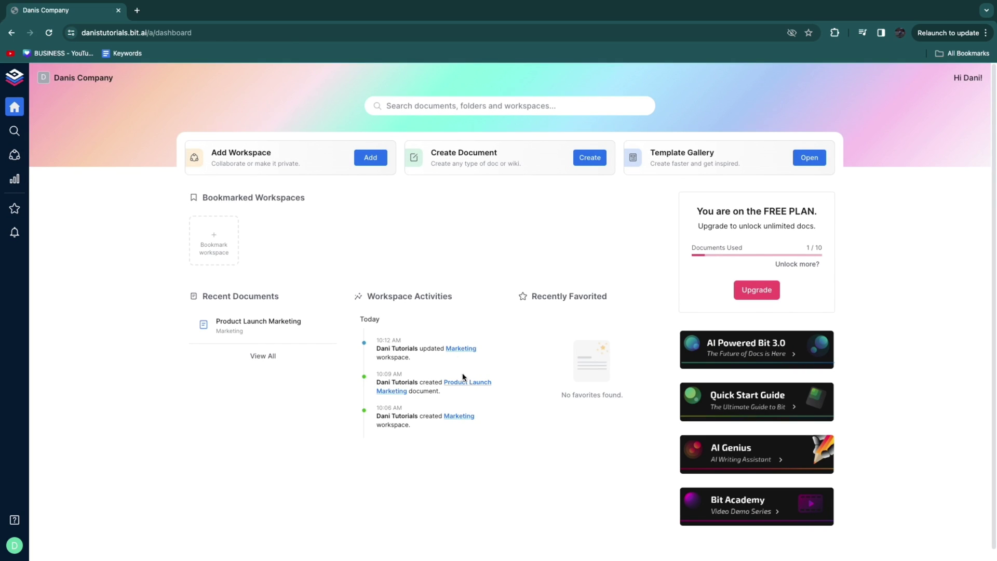
pyautogui.moveTo(695, 211); pyautogui.dragTo(832, 216)
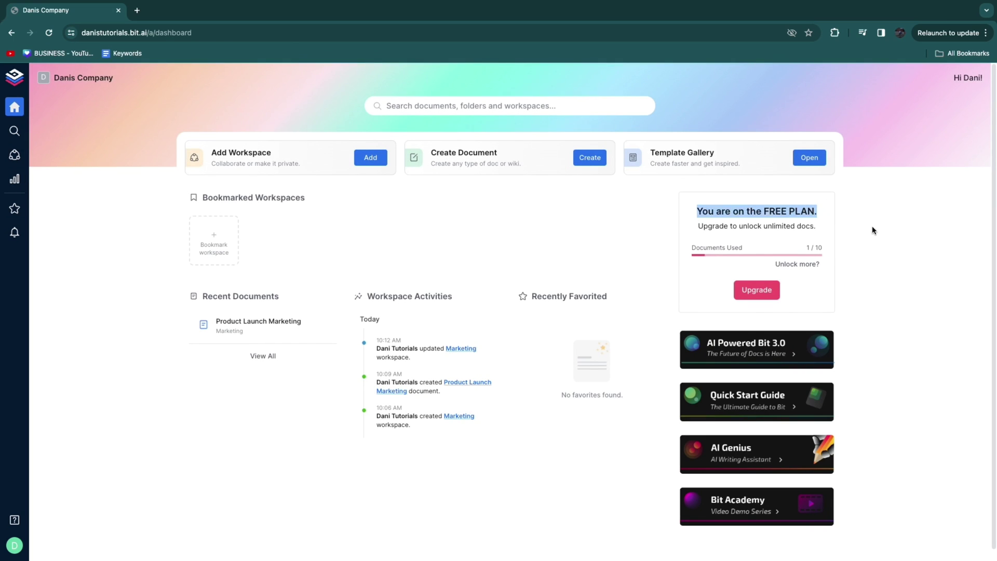
pyautogui.click(872, 230)
# - Highlight the upgrade line, the 10-document limit, Workspace Activities and the template gallery description
pyautogui.moveTo(698, 224); pyautogui.dragTo(828, 251)
pyautogui.click(851, 236)
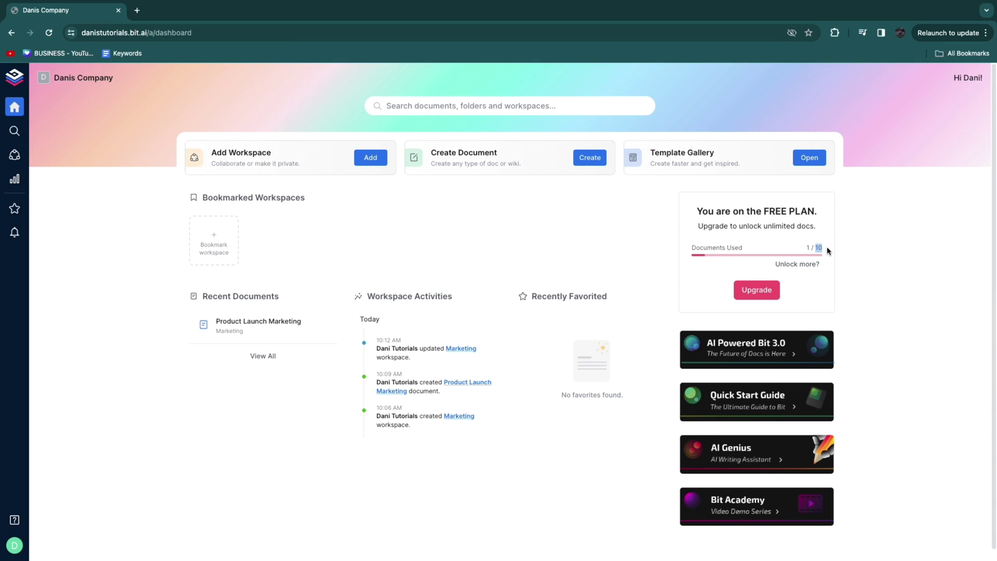
pyautogui.click(847, 255)
pyautogui.moveTo(373, 296); pyautogui.dragTo(459, 303)
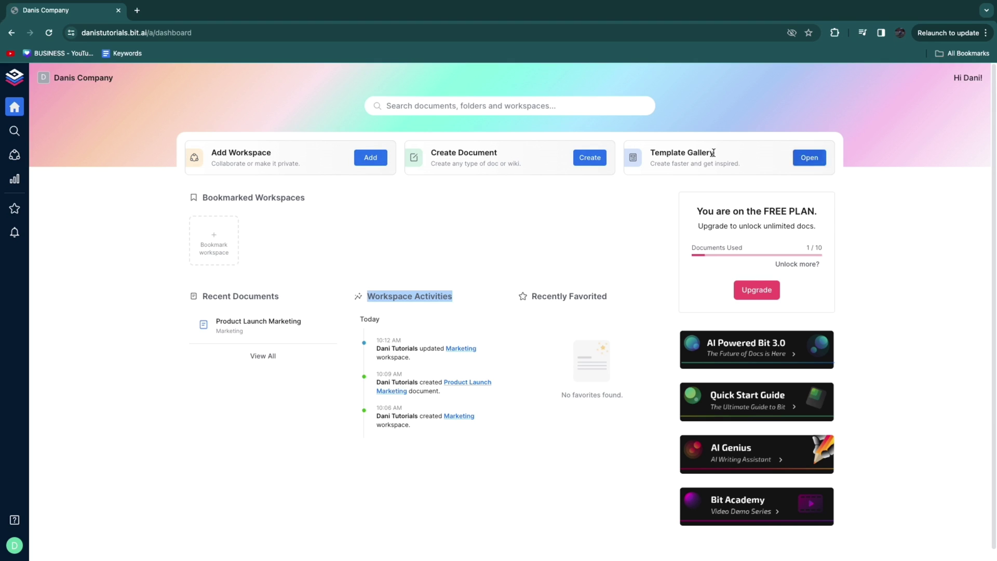
pyautogui.moveTo(652, 164); pyautogui.dragTo(768, 168)
pyautogui.click(640, 206)
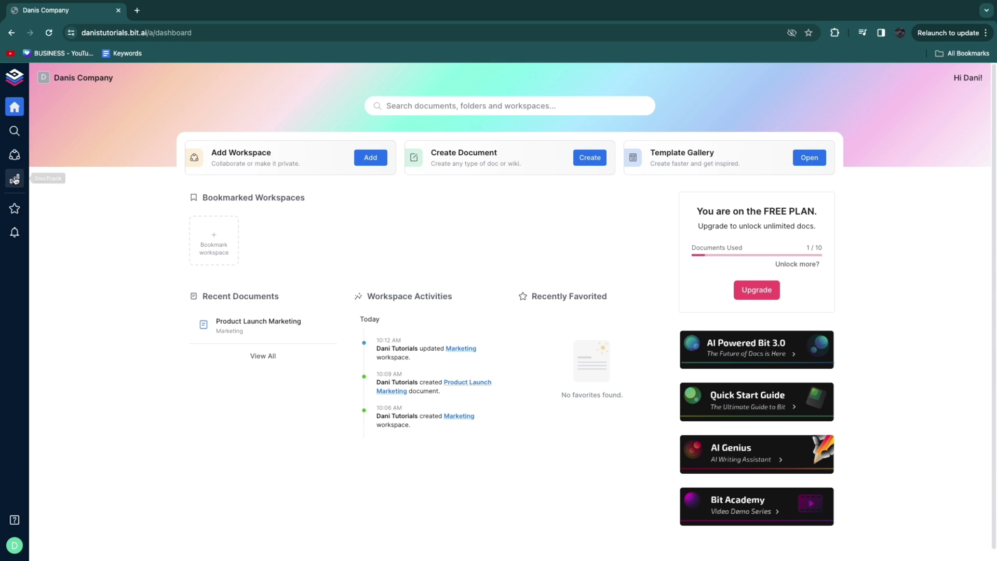
pyautogui.click(15, 180)
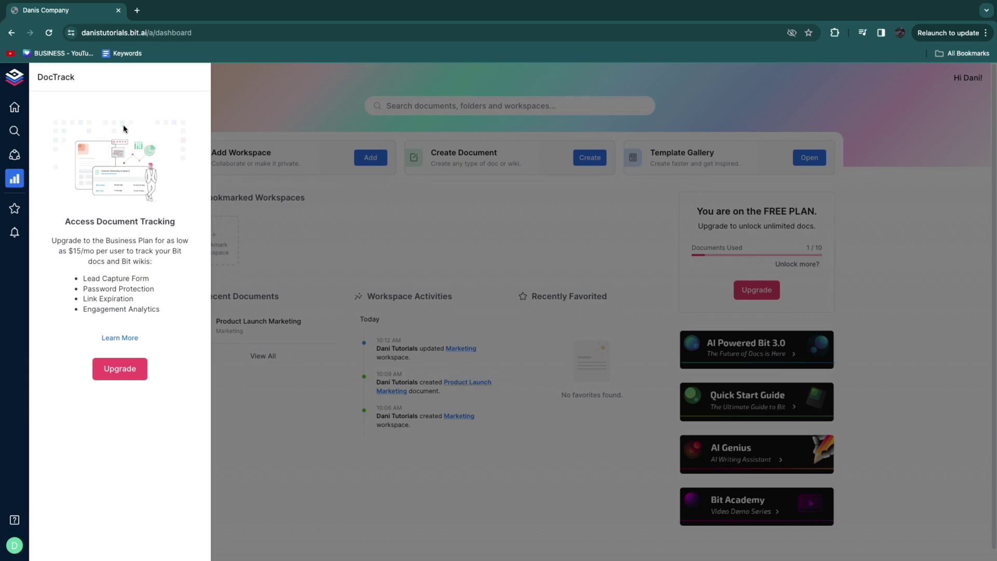
pyautogui.moveTo(138, 251); pyautogui.dragTo(175, 268)
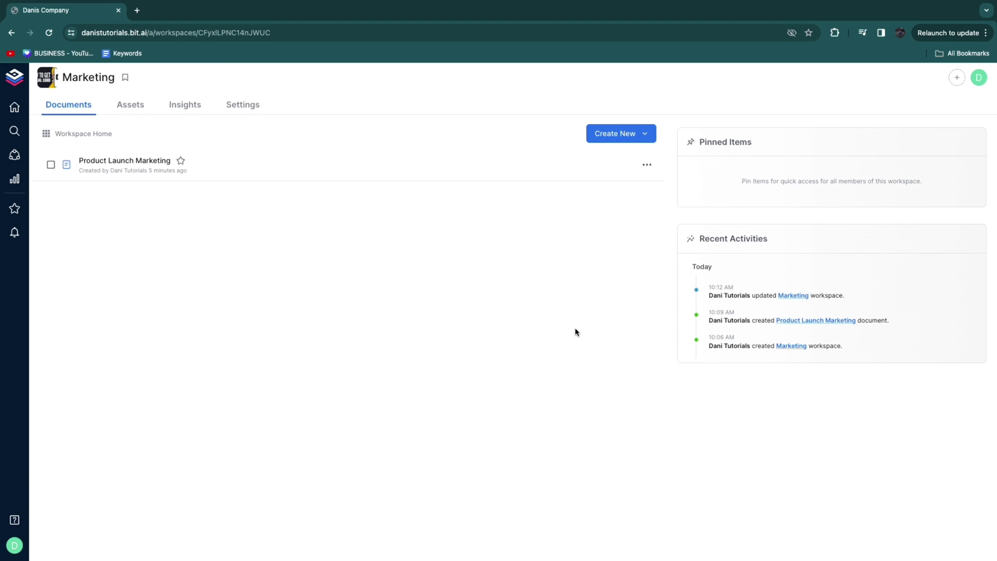
pyautogui.click(15, 107)
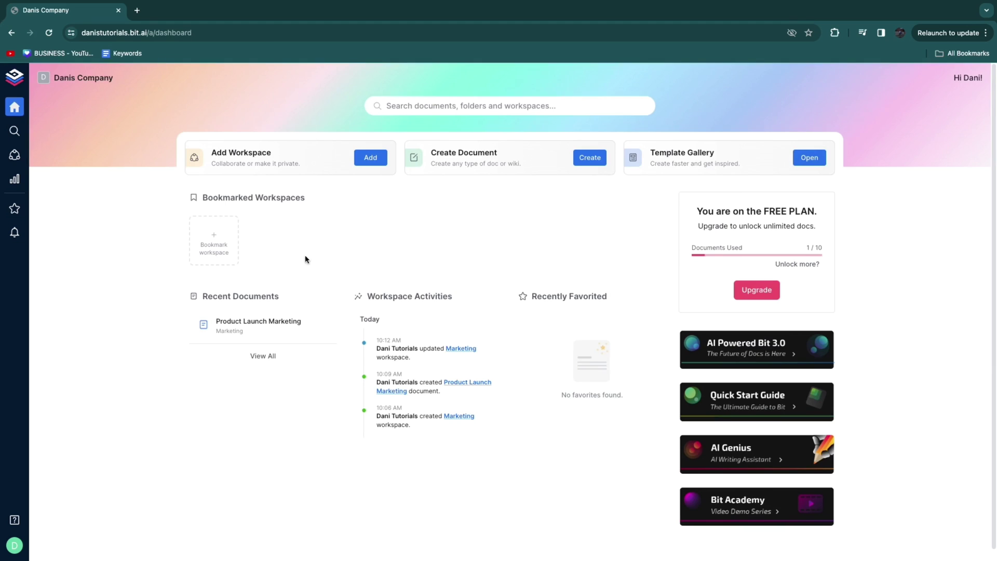
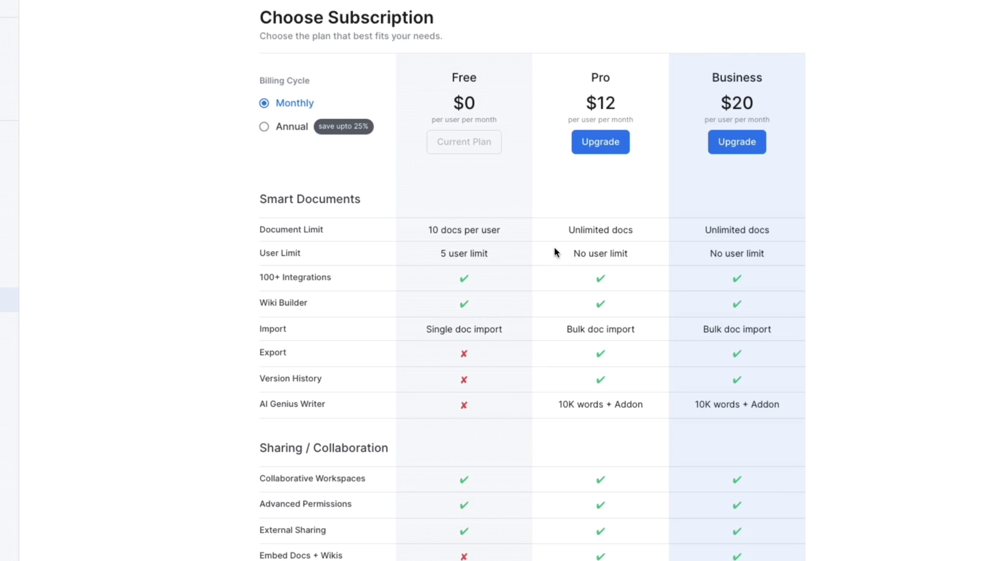
# - Review the Pro plan's unlimited users and docs, Bulk doc import, Version History and 10K words + Addon allowance
pyautogui.tripleClick(619, 251)
pyautogui.moveTo(559, 227); pyautogui.dragTo(627, 243)
pyautogui.click(528, 301)
pyautogui.scroll(-1, 463, 306)
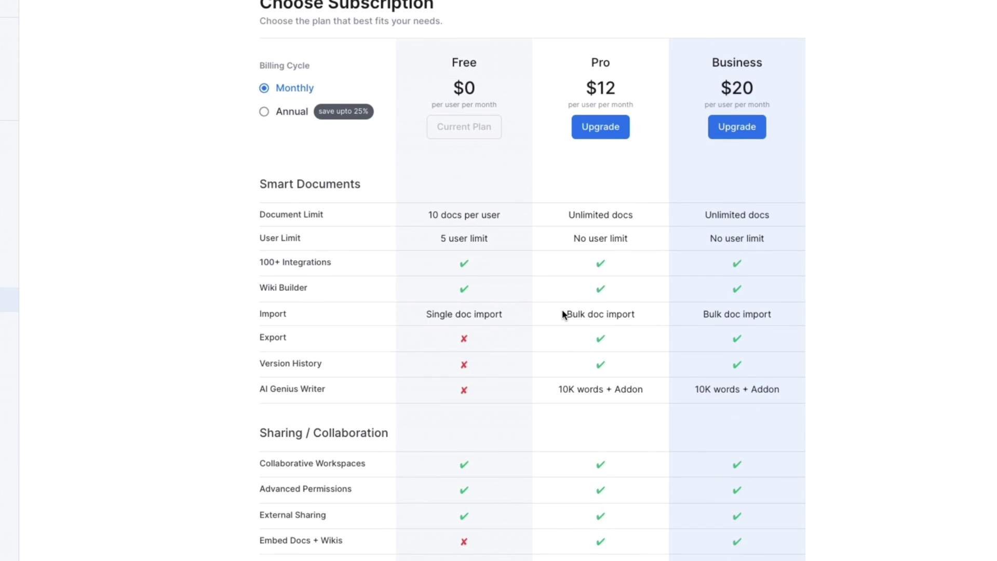
pyautogui.moveTo(568, 311); pyautogui.dragTo(644, 313)
pyautogui.click(617, 327)
pyautogui.scroll(-1, 617, 326)
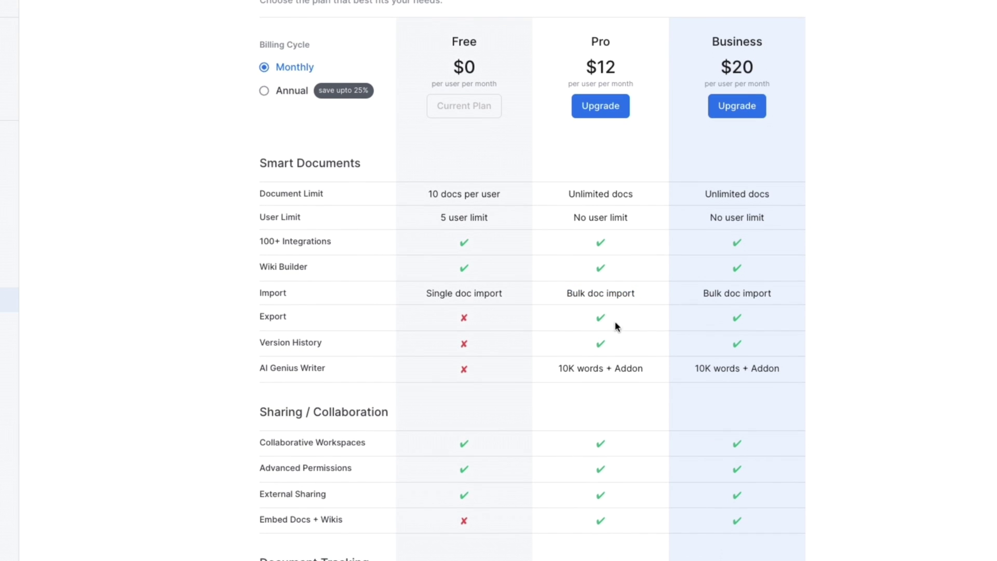
pyautogui.moveTo(580, 353); pyautogui.dragTo(623, 351)
pyautogui.click(590, 389)
pyautogui.scroll(-1, 566, 364)
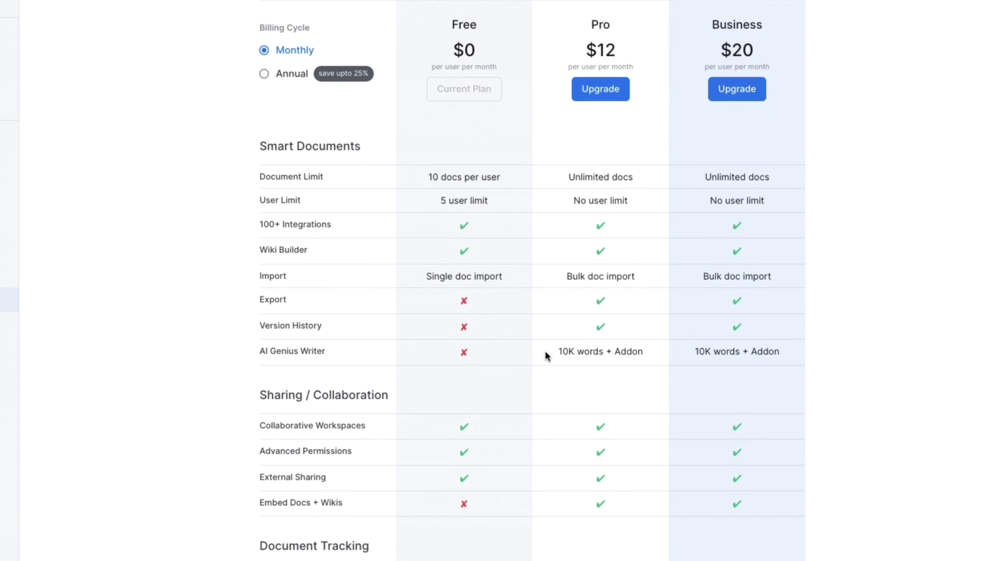
pyautogui.moveTo(552, 353); pyautogui.dragTo(646, 351)
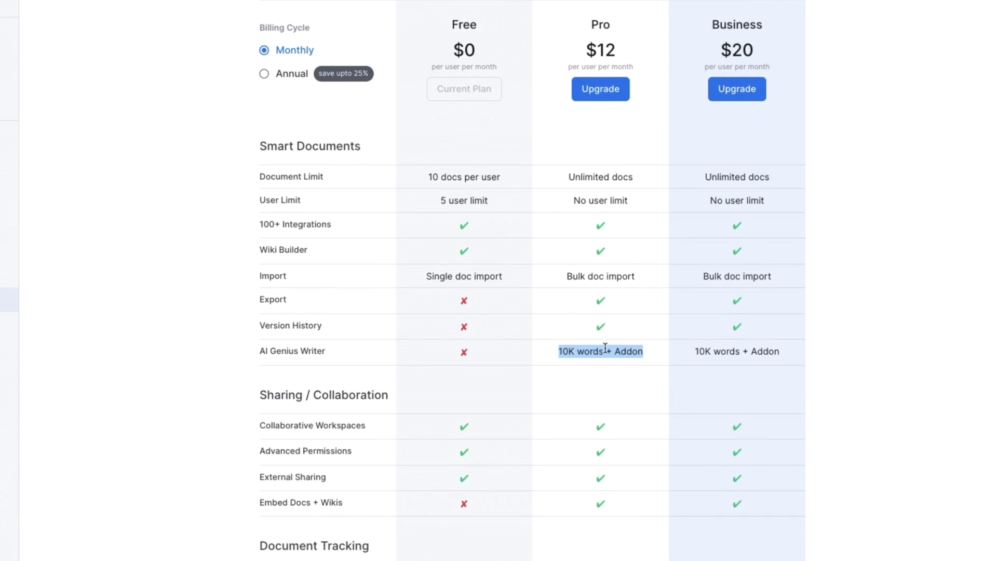
# - Go over the Document Tracking, Lead Capture and Document Expiration feature rows
pyautogui.scroll(-2, 364, 384)
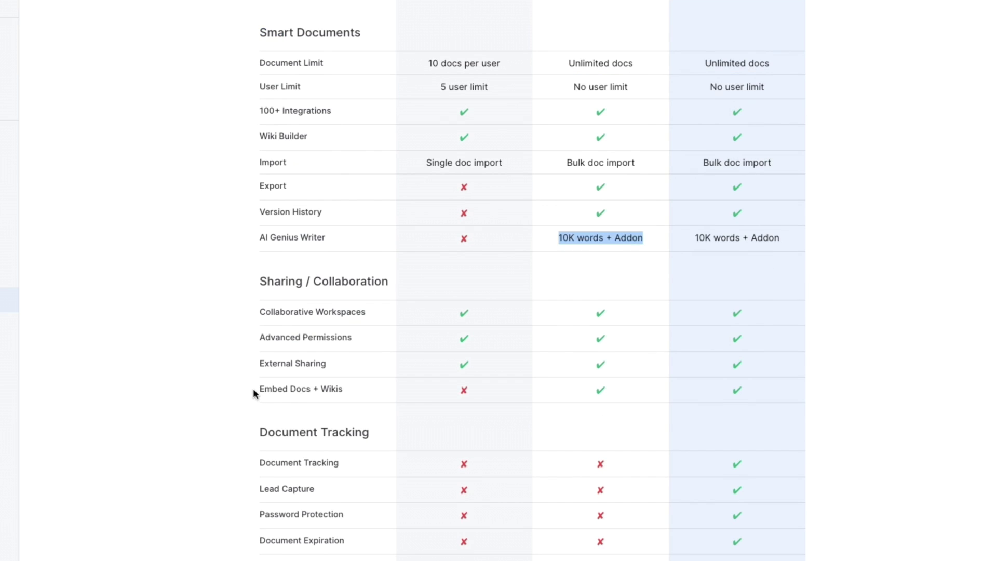
pyautogui.moveTo(254, 389); pyautogui.dragTo(372, 394)
pyautogui.scroll(-2, 570, 390)
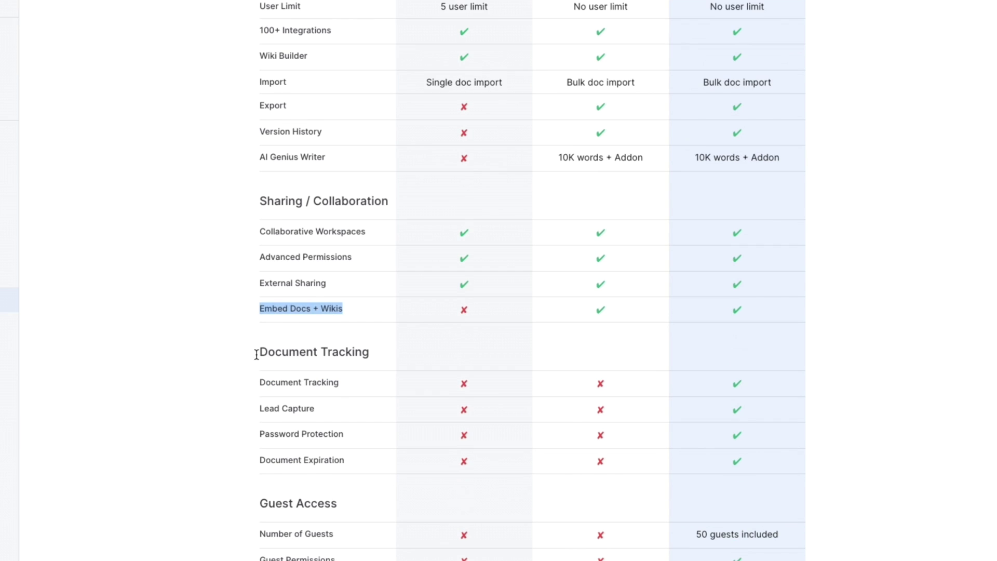
pyautogui.moveTo(256, 352); pyautogui.dragTo(375, 352)
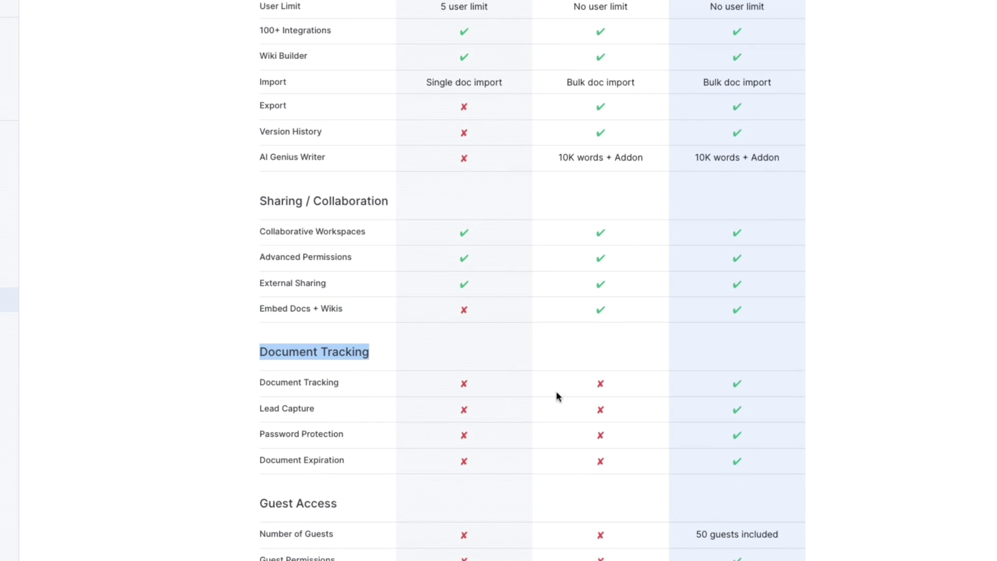
pyautogui.scroll(5, 650, 291)
pyautogui.scroll(-5, 408, 318)
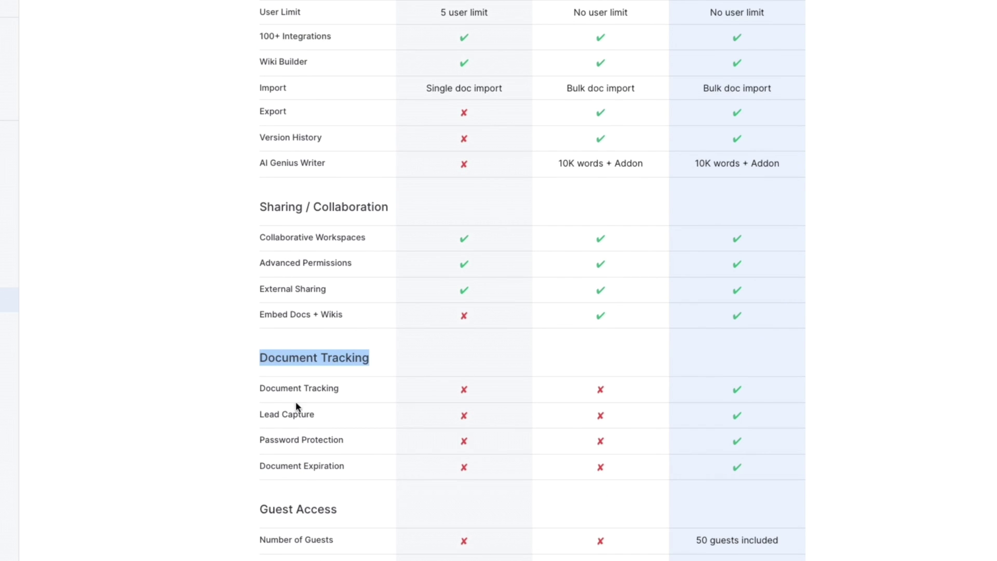
pyautogui.moveTo(252, 389); pyautogui.dragTo(388, 407)
pyautogui.moveTo(257, 422); pyautogui.dragTo(318, 422)
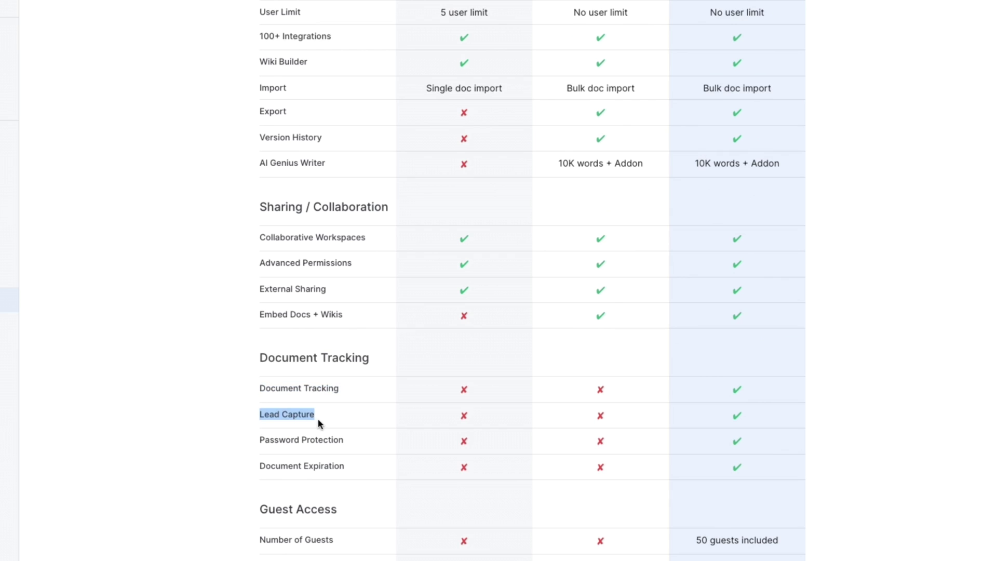
pyautogui.click(232, 444)
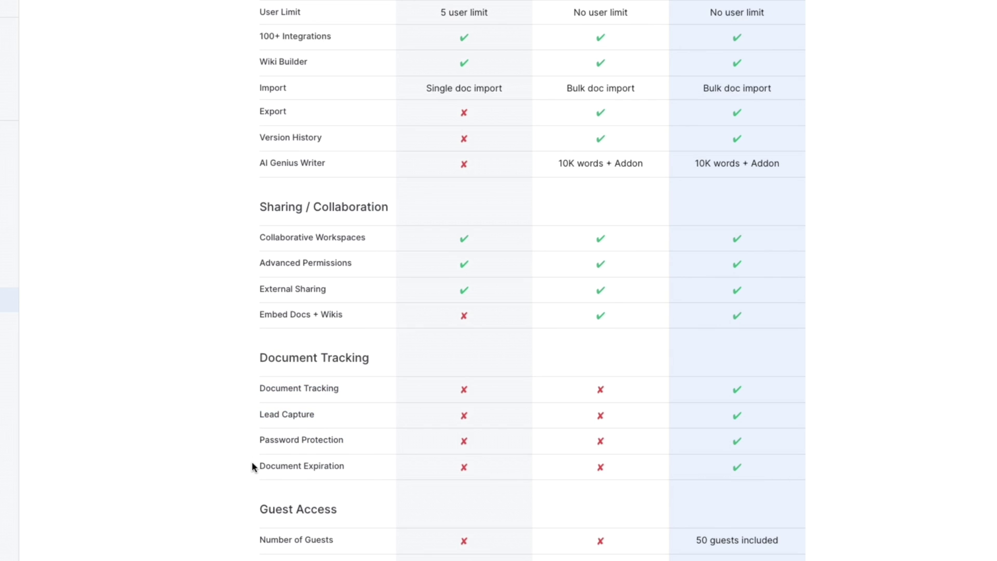
pyautogui.moveTo(252, 467); pyautogui.dragTo(366, 467)
pyautogui.click(229, 439)
pyautogui.scroll(-8, 474, 219)
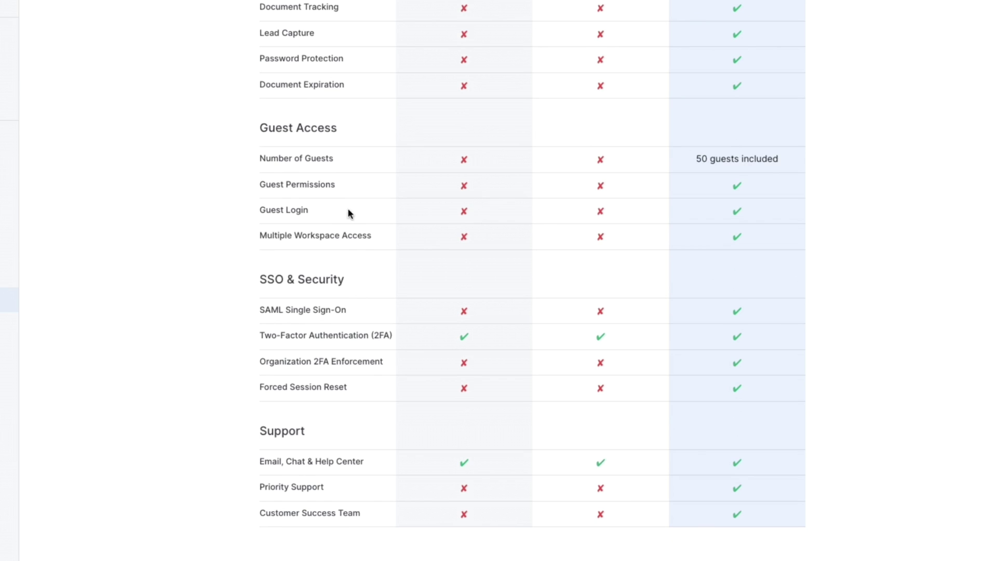
# - Review Guest Access, SSO & Security, 2FA, Email/Chat/Help Center support, Priority Support and Customer Success Team rows
pyautogui.moveTo(249, 129); pyautogui.dragTo(339, 130)
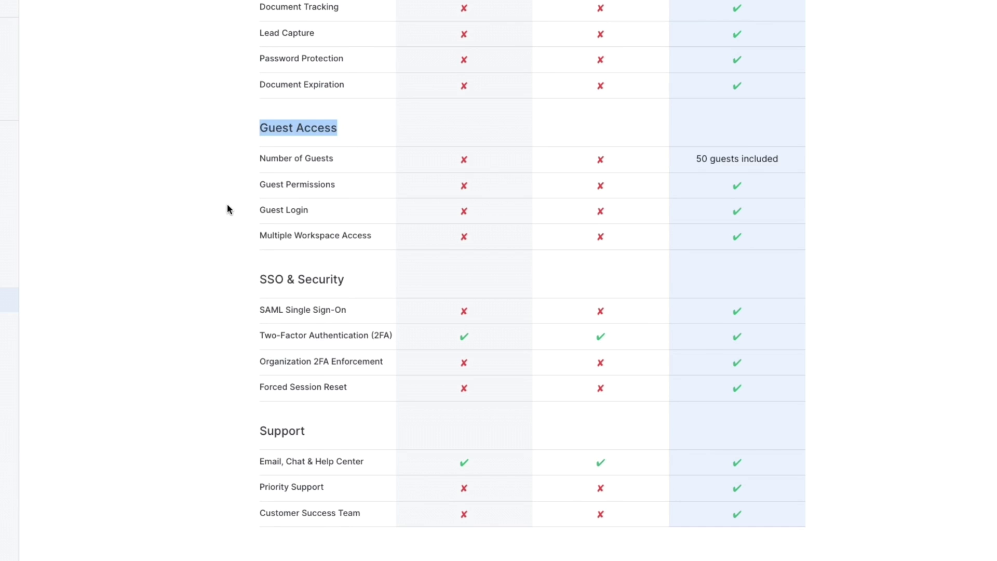
pyautogui.moveTo(256, 279); pyautogui.dragTo(395, 290)
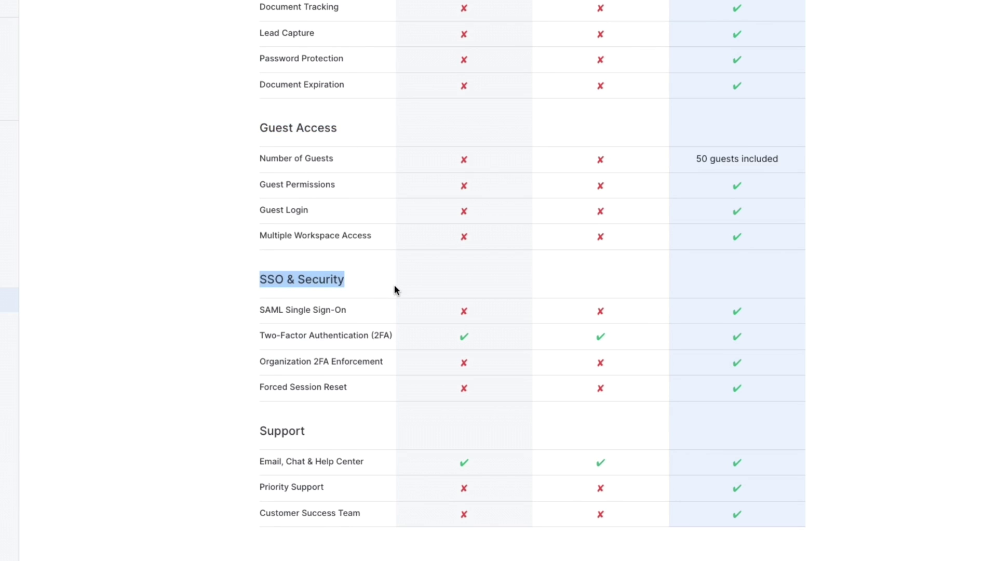
pyautogui.moveTo(265, 330); pyautogui.dragTo(416, 337)
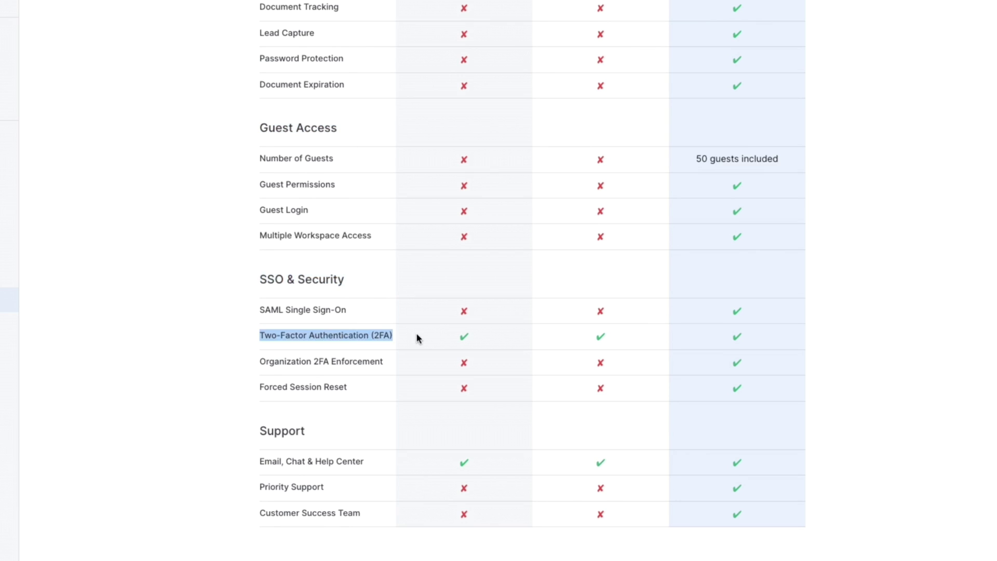
pyautogui.click(231, 349)
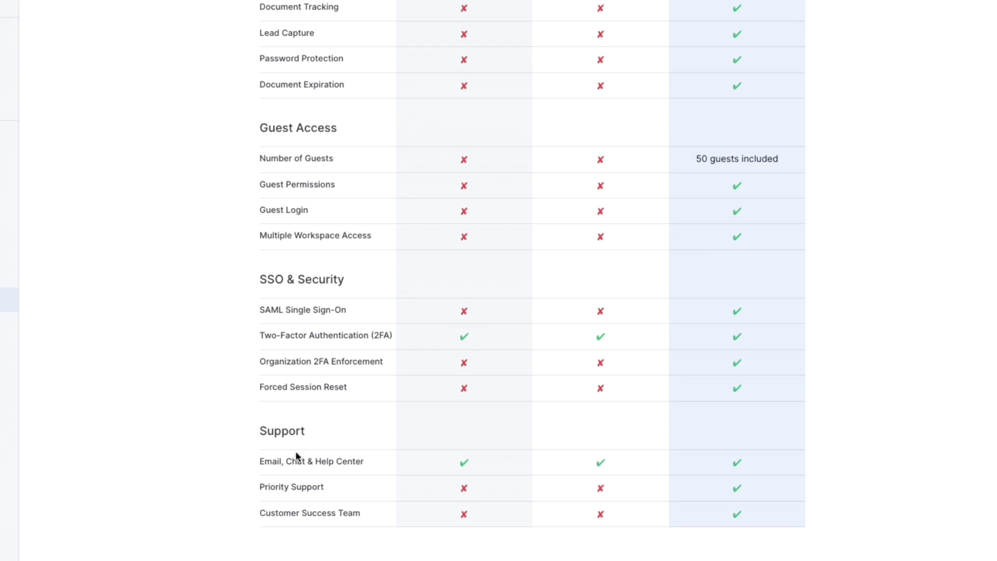
pyautogui.moveTo(260, 461); pyautogui.dragTo(357, 457)
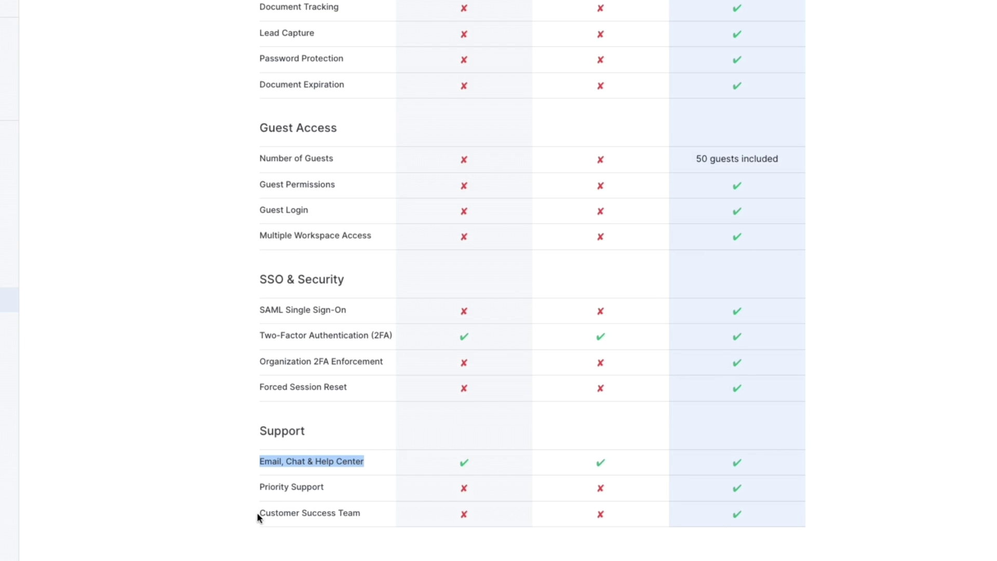
pyautogui.moveTo(260, 486); pyautogui.dragTo(369, 500)
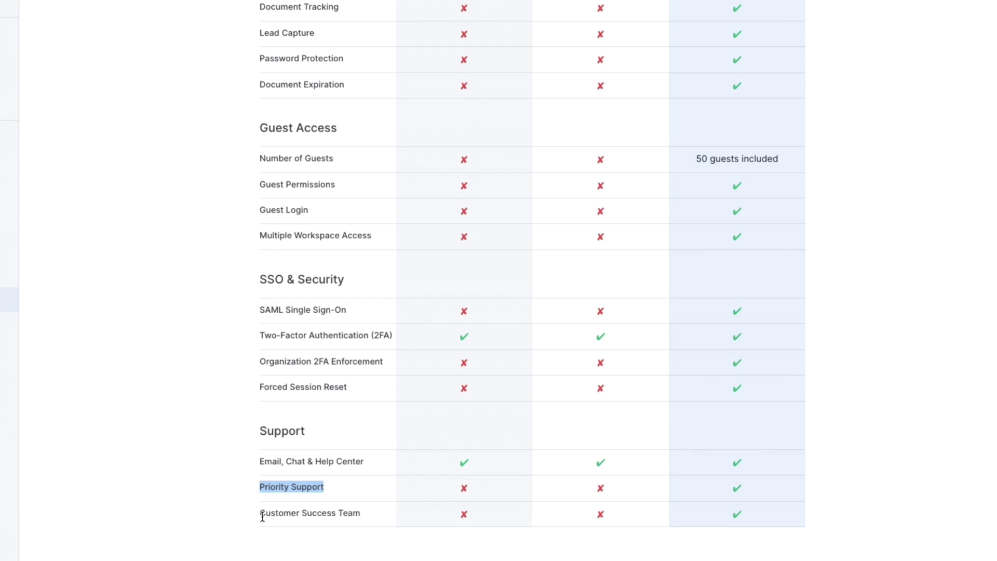
pyautogui.moveTo(261, 516); pyautogui.dragTo(365, 519)
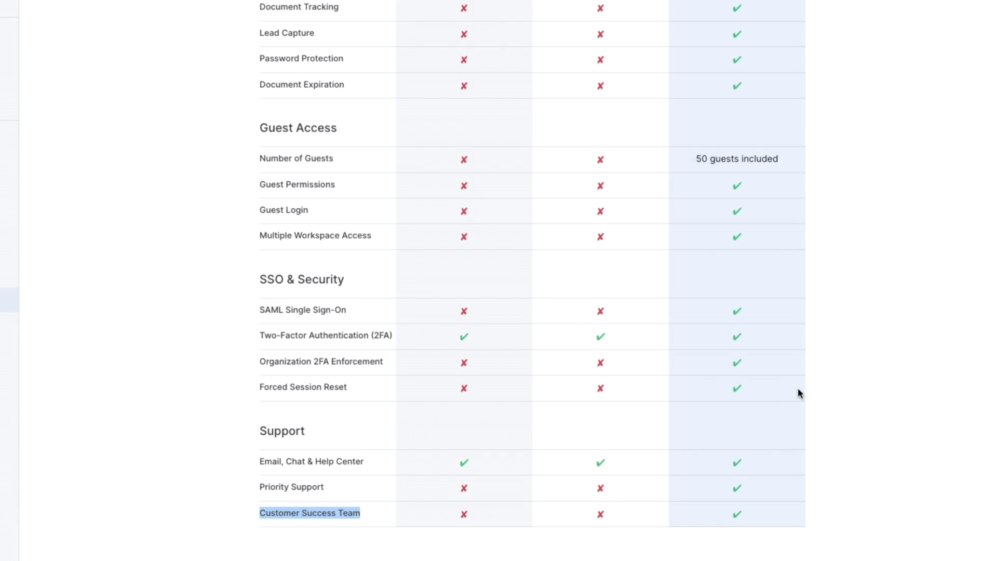
pyautogui.scroll(10, 798, 388)
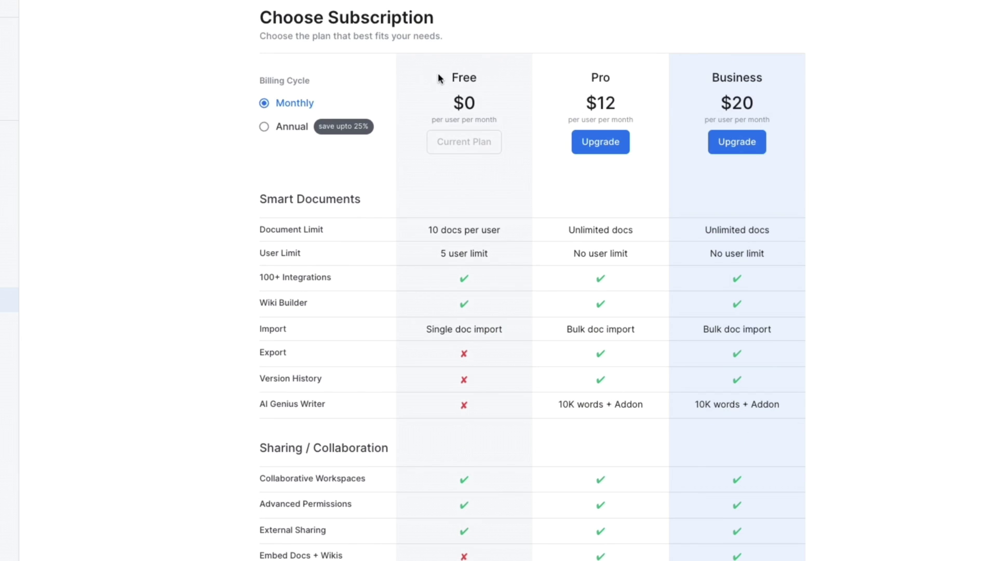
# - Point out the Free plan's limits of 10 docs per user and 5 users
pyautogui.moveTo(439, 78); pyautogui.dragTo(483, 85)
pyautogui.click(450, 250)
pyautogui.moveTo(427, 230); pyautogui.dragTo(502, 235)
pyautogui.click(481, 230)
pyautogui.moveTo(426, 230); pyautogui.dragTo(533, 244)
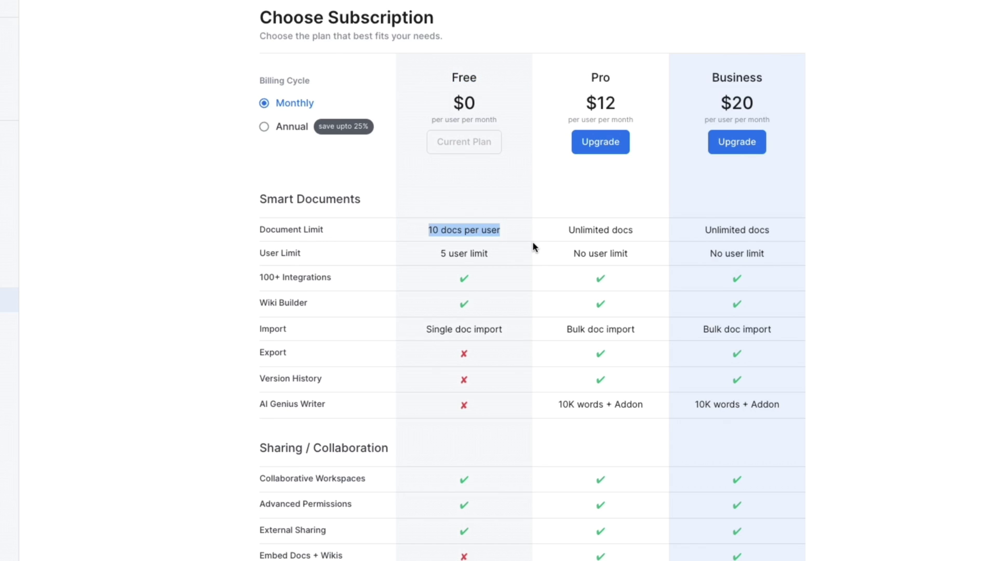
pyautogui.click(444, 254)
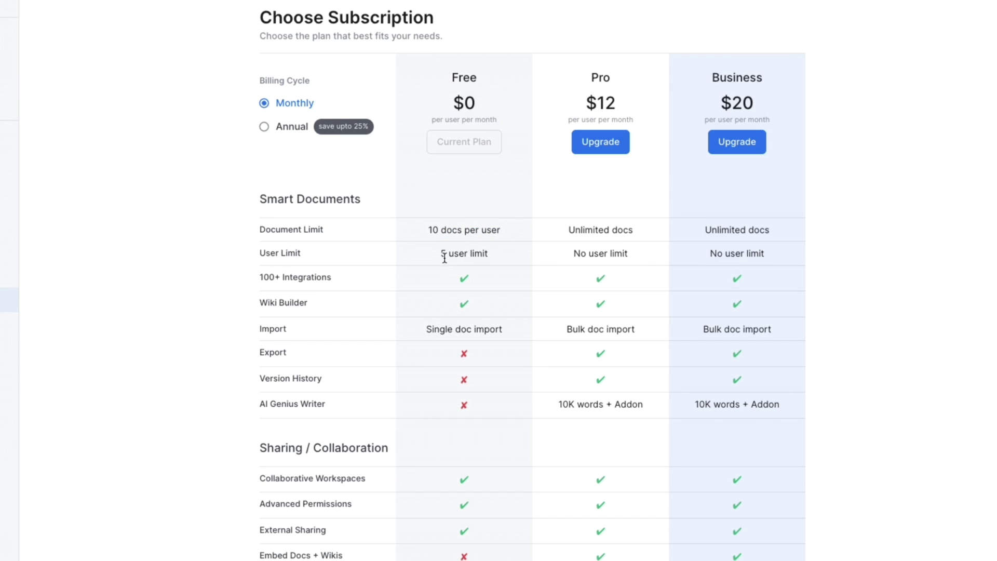
pyautogui.moveTo(441, 254); pyautogui.dragTo(499, 257)
pyautogui.click(499, 257)
# - Switch the plan prices to Annual billing, then go to the Preferences settings page
pyautogui.scroll(-2, 768, 249)
pyautogui.scroll(2, 831, 276)
pyautogui.click(266, 127)
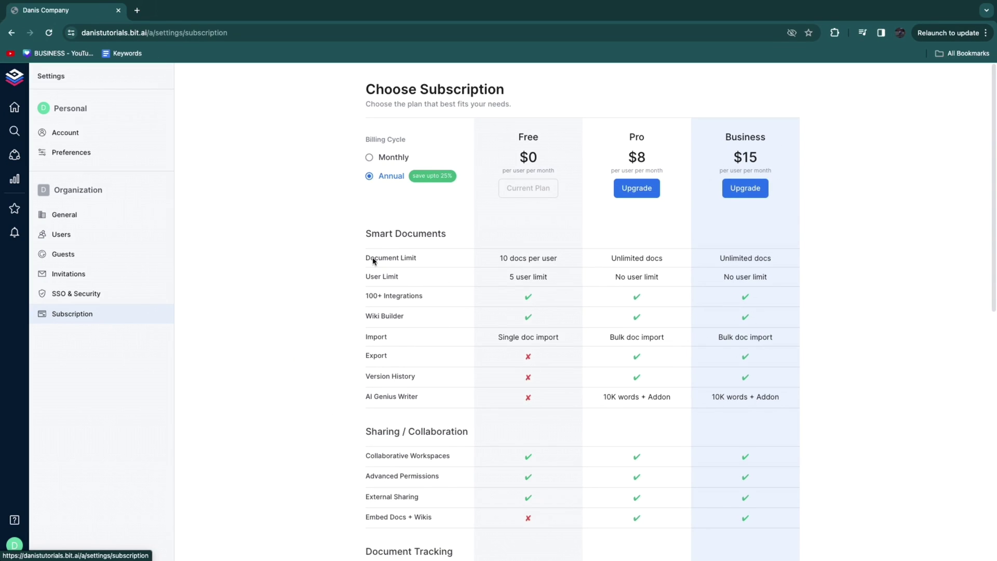
pyautogui.click(86, 152)
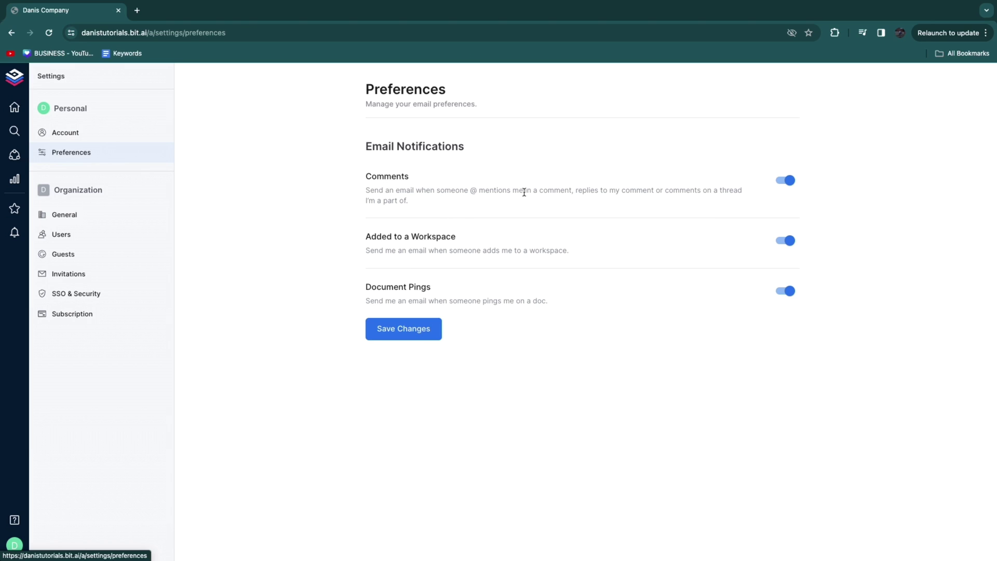
# - Read through the Comments, Added to a Workspace and Document Pings notification descriptions
pyautogui.moveTo(348, 196); pyautogui.dragTo(656, 197)
pyautogui.click(536, 211)
pyautogui.click(648, 202)
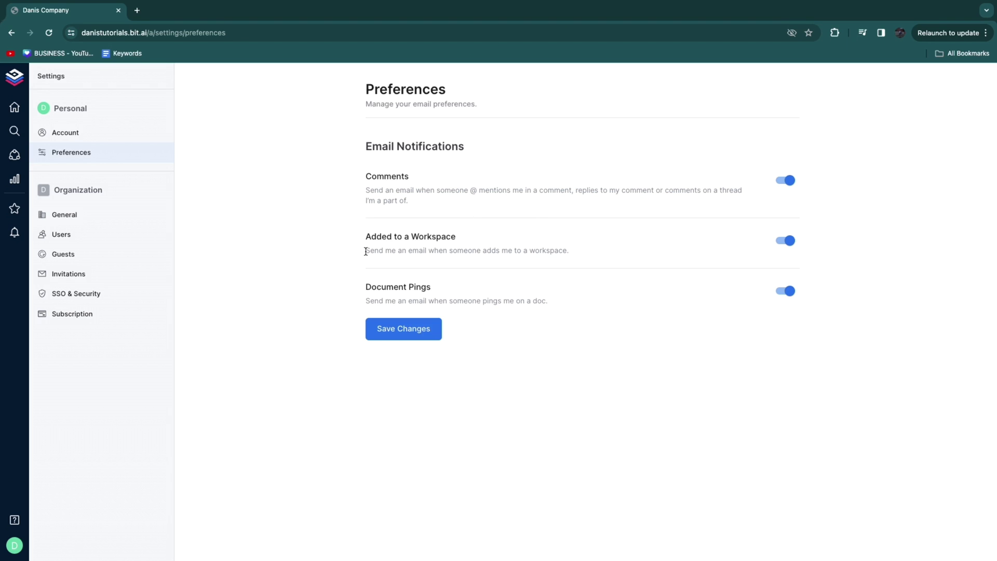
pyautogui.moveTo(366, 251); pyautogui.dragTo(503, 256)
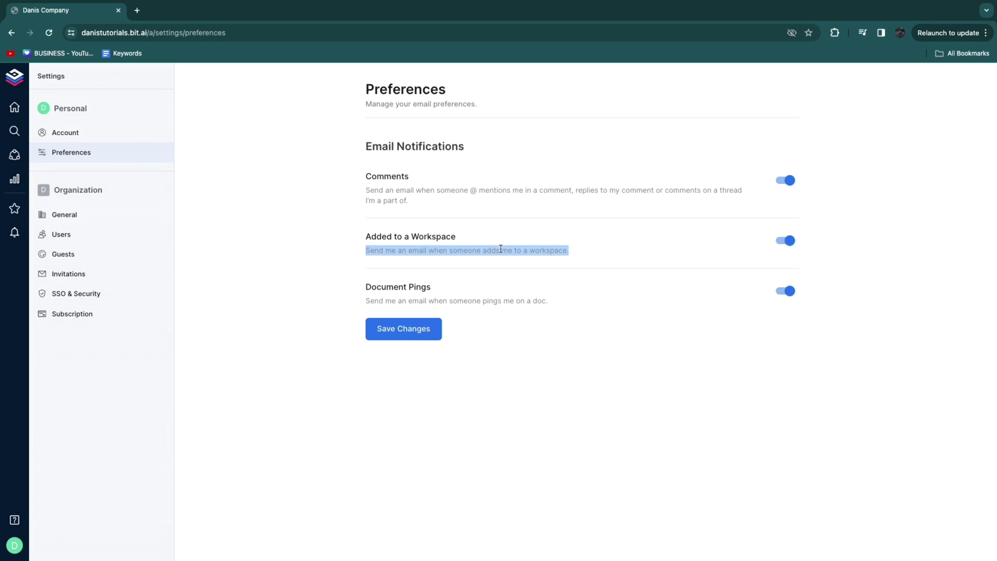
pyautogui.click(453, 273)
pyautogui.moveTo(365, 302); pyautogui.dragTo(546, 298)
pyautogui.click(630, 314)
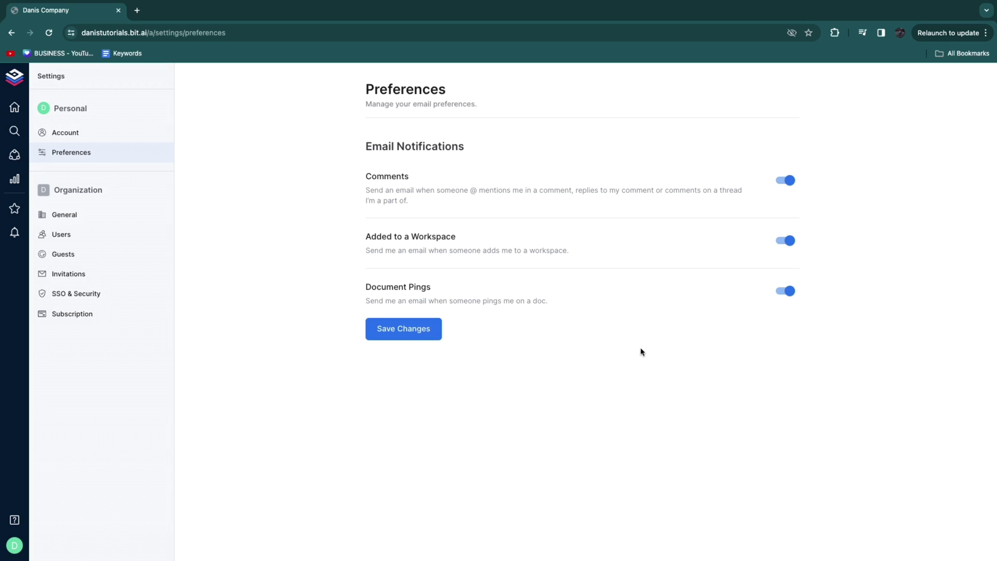
# - Switch off the Comments, Added to a Workspace and Document Pings emails, save, and return to the dashboard
pyautogui.click(785, 181)
pyautogui.click(784, 242)
pyautogui.click(794, 287)
pyautogui.click(419, 337)
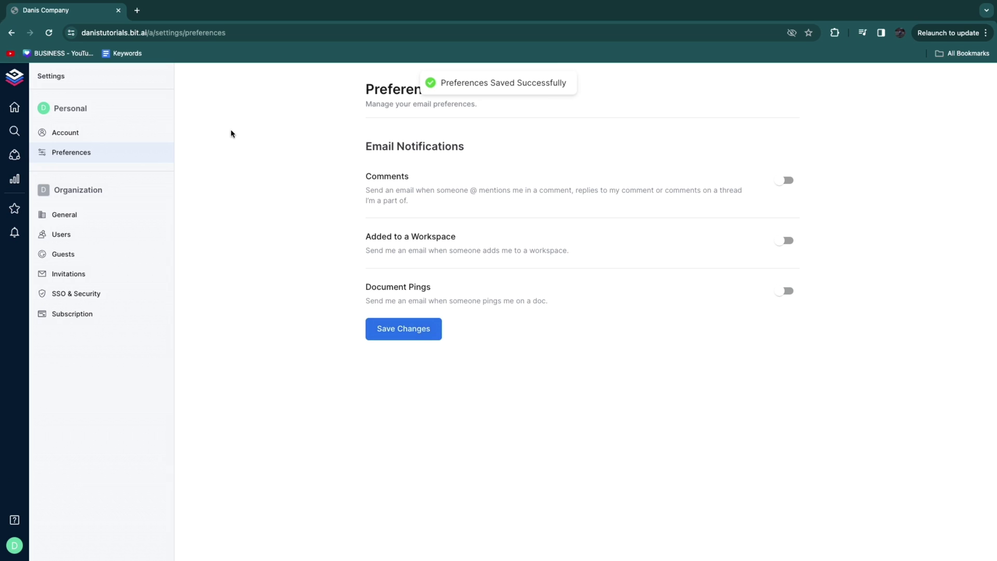
pyautogui.click(10, 83)
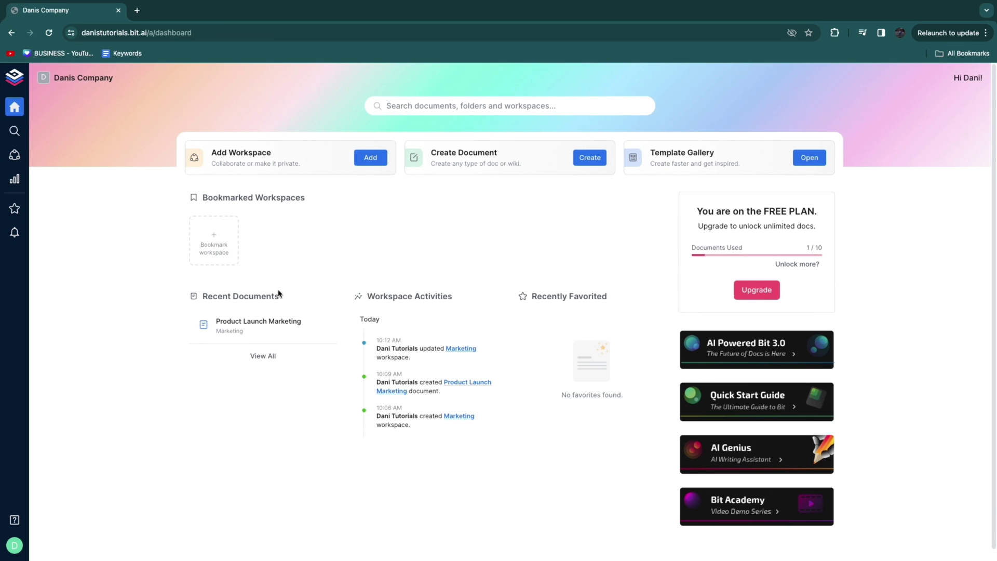
pyautogui.moveTo(367, 297); pyautogui.dragTo(469, 303)
pyautogui.click(411, 265)
pyautogui.scroll(-1, 571, 301)
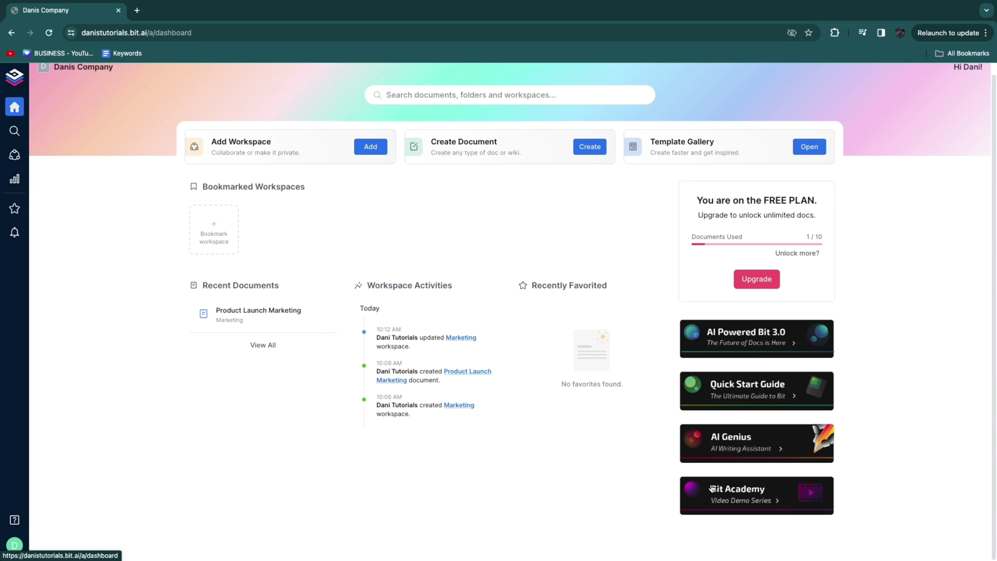
pyautogui.click(760, 343)
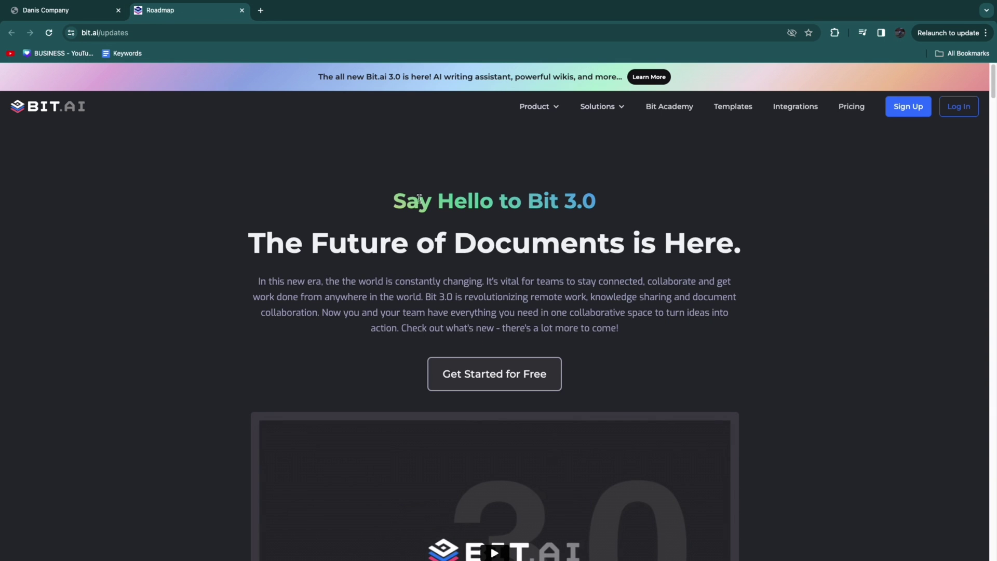
pyautogui.scroll(-10, 511, 245)
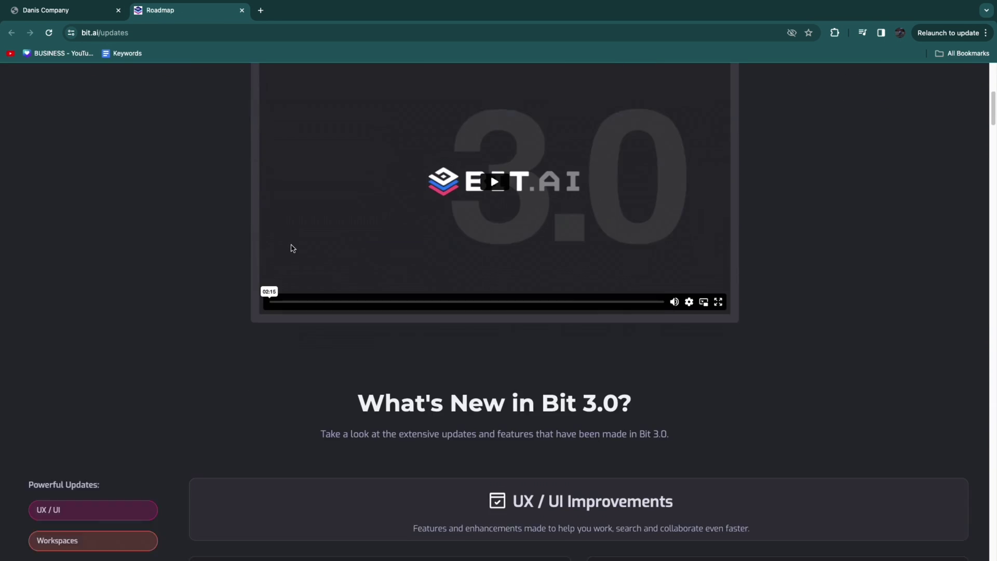
pyautogui.scroll(-2, 231, 260)
pyautogui.hotkey('ctrl', 'w')
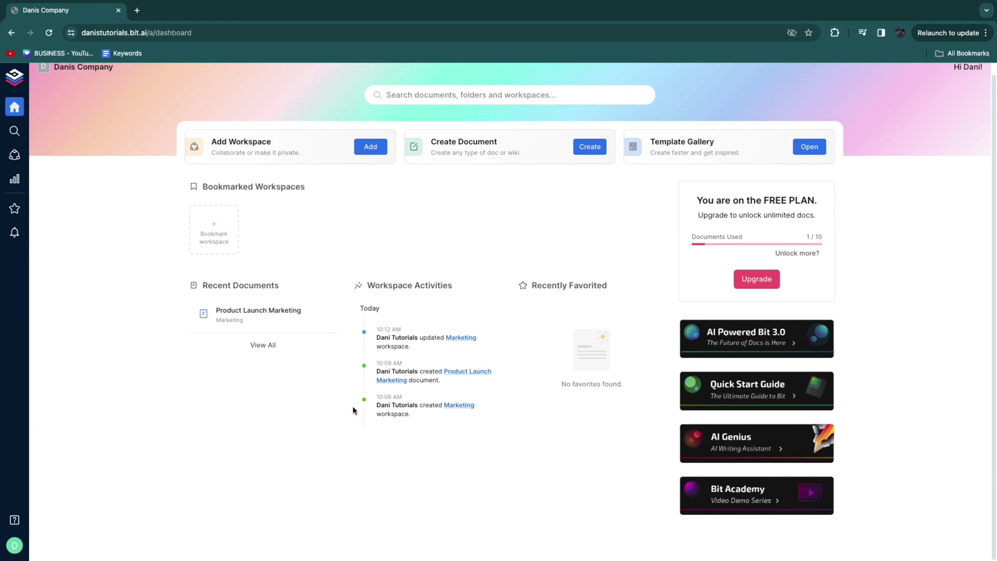
pyautogui.scroll(1, 447, 377)
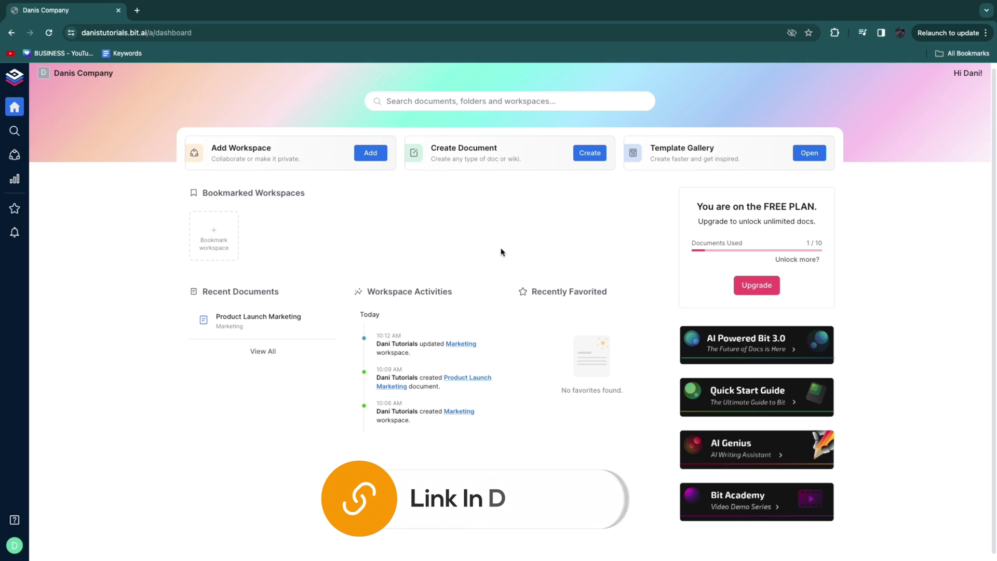
pyautogui.scroll(-1, 613, 383)
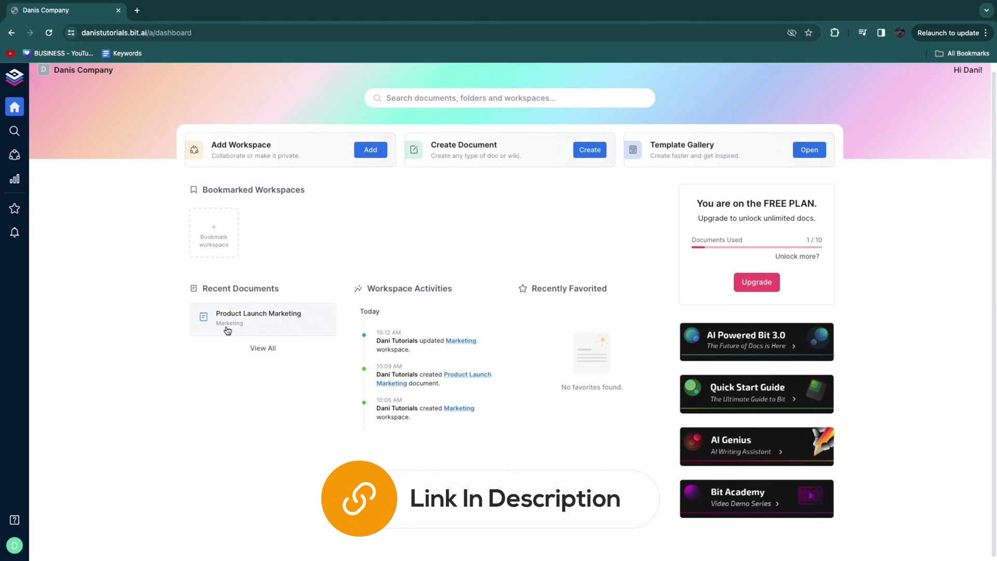
pyautogui.scroll(1, 222, 317)
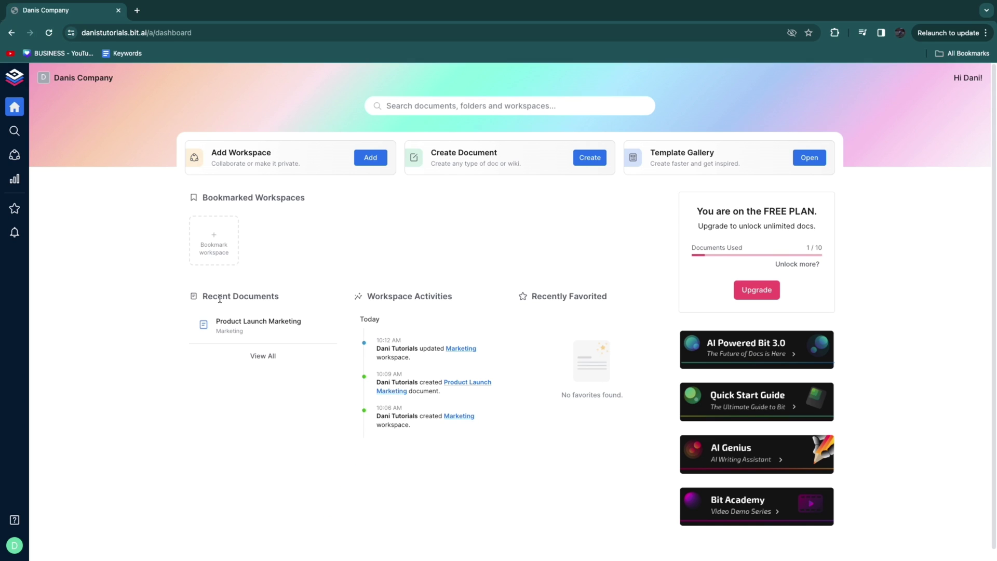